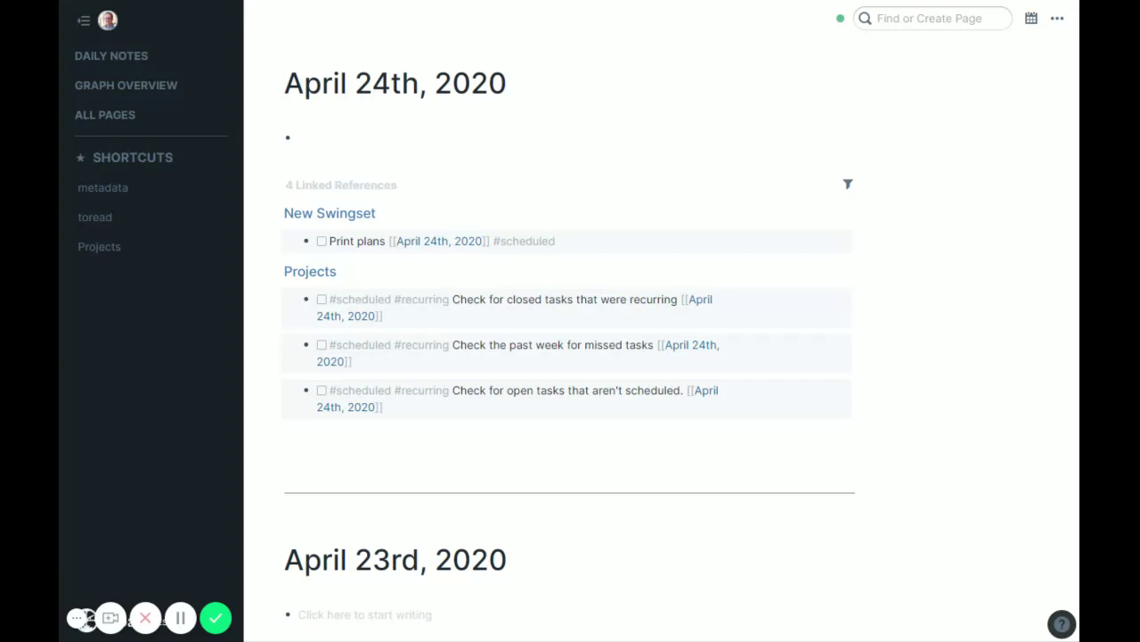
# Step: Go through Projects to the [[New Swingset]] page and its four tasks
pyautogui.click(99, 247)
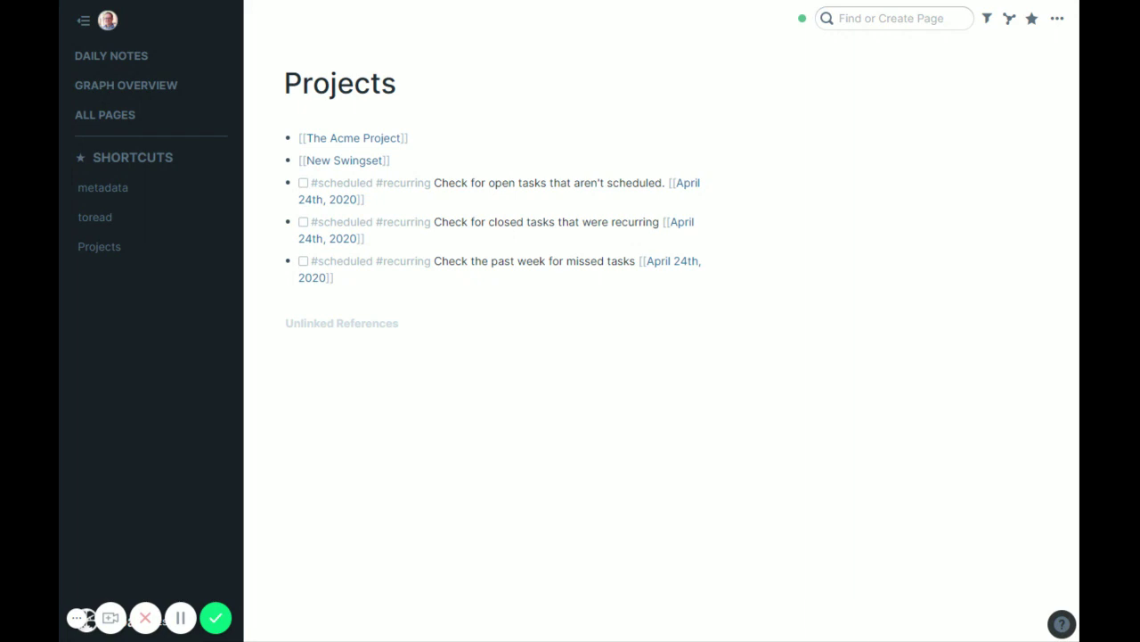
pyautogui.click(341, 163)
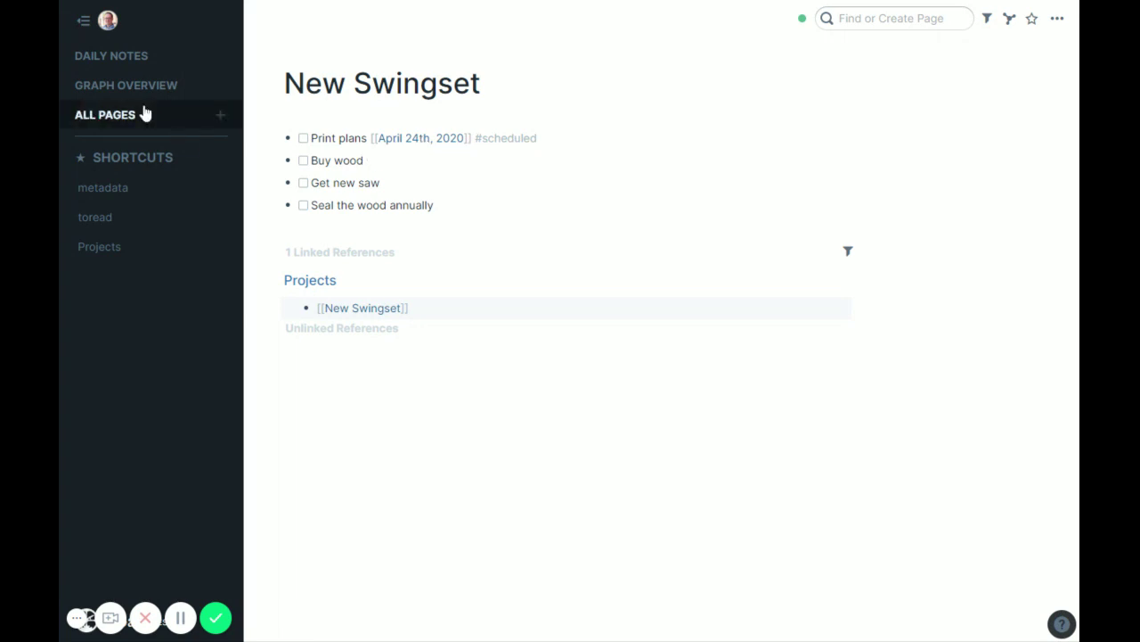
pyautogui.click(114, 59)
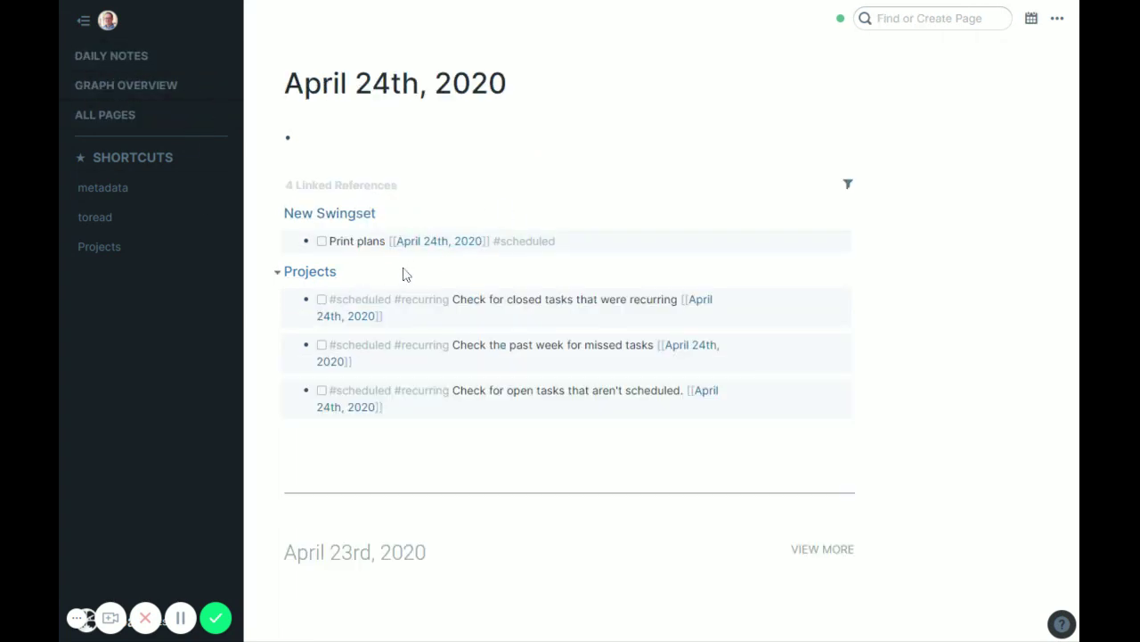
pyautogui.click(125, 257)
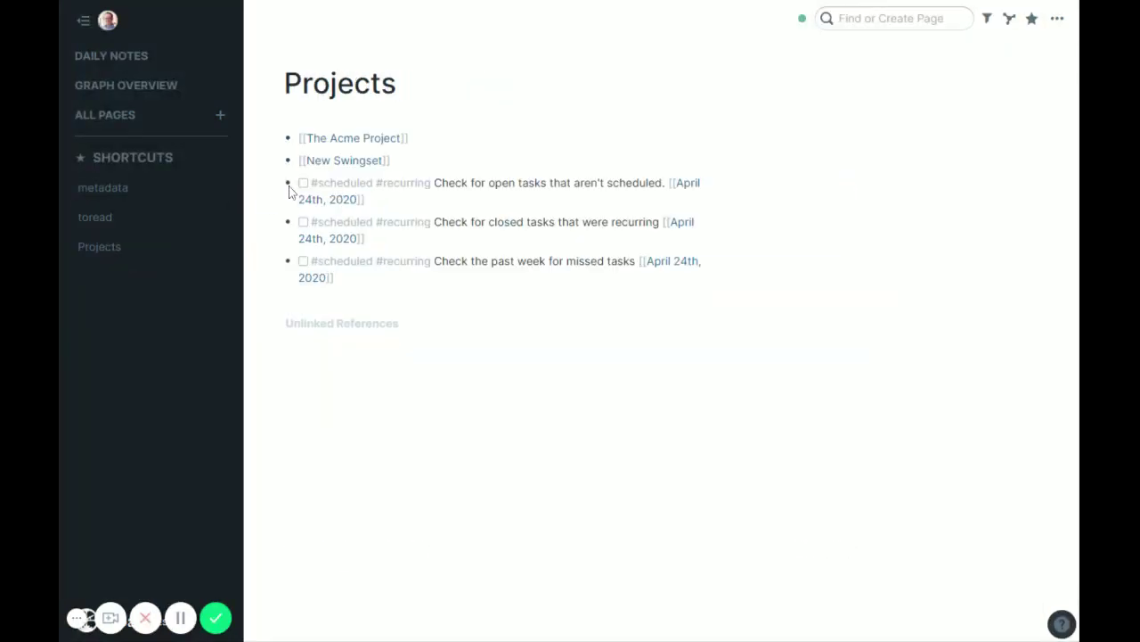
pyautogui.click(338, 161)
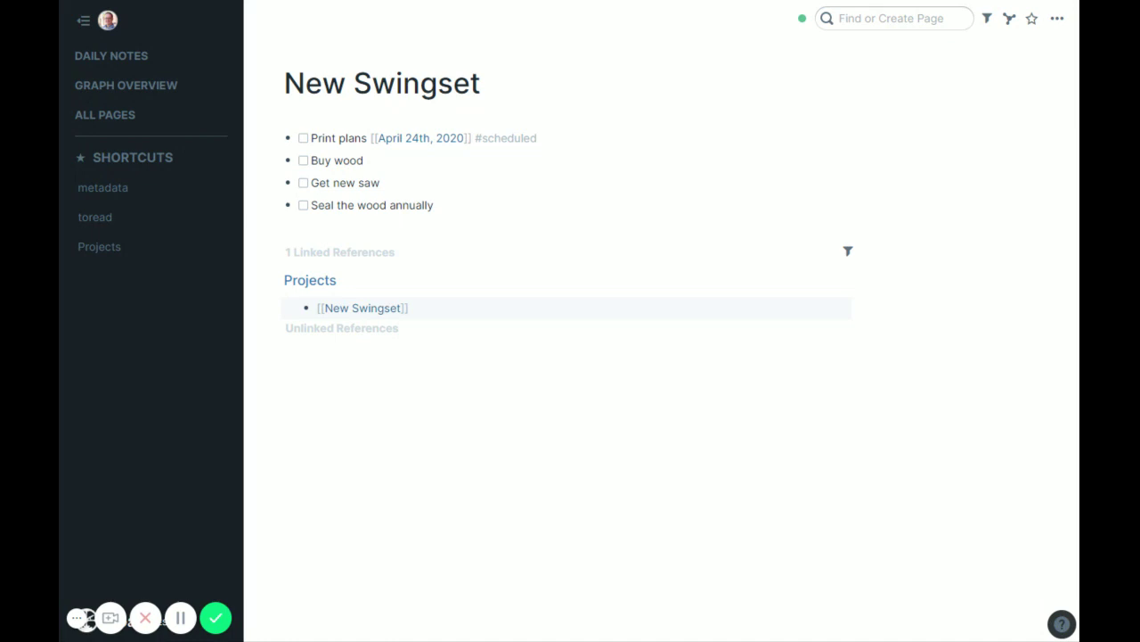
# Step: Date the Buy wood and Get new saw tasks with /tomorrow, April 25th, 2020
pyautogui.click(392, 160)
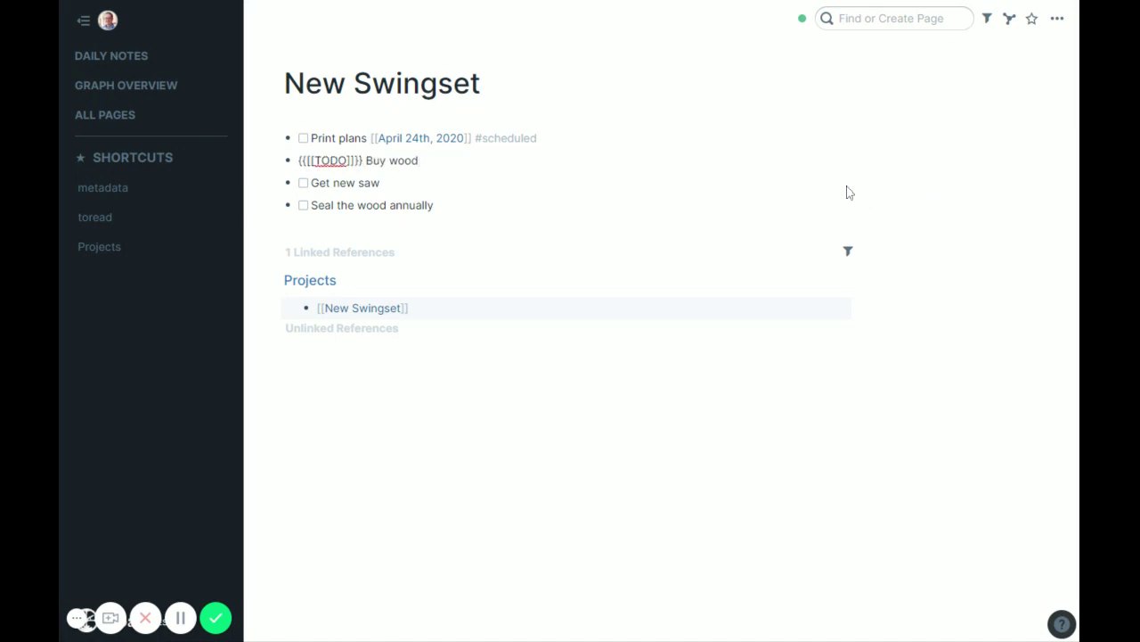
pyautogui.write('/tomorr')
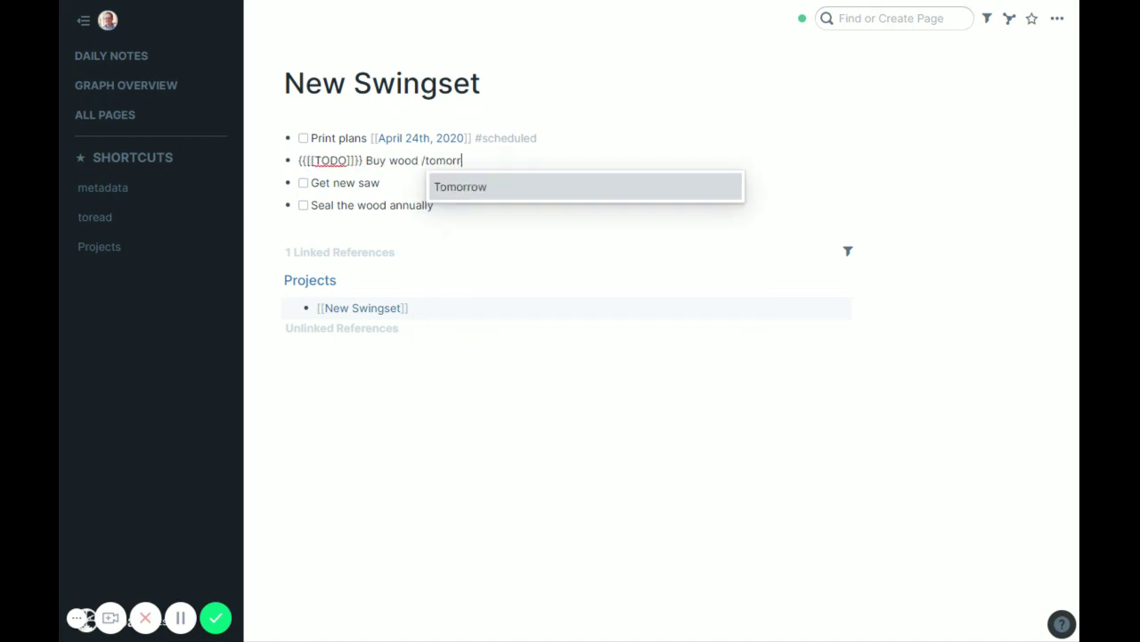
pyautogui.press('Return')
pyautogui.click(435, 183)
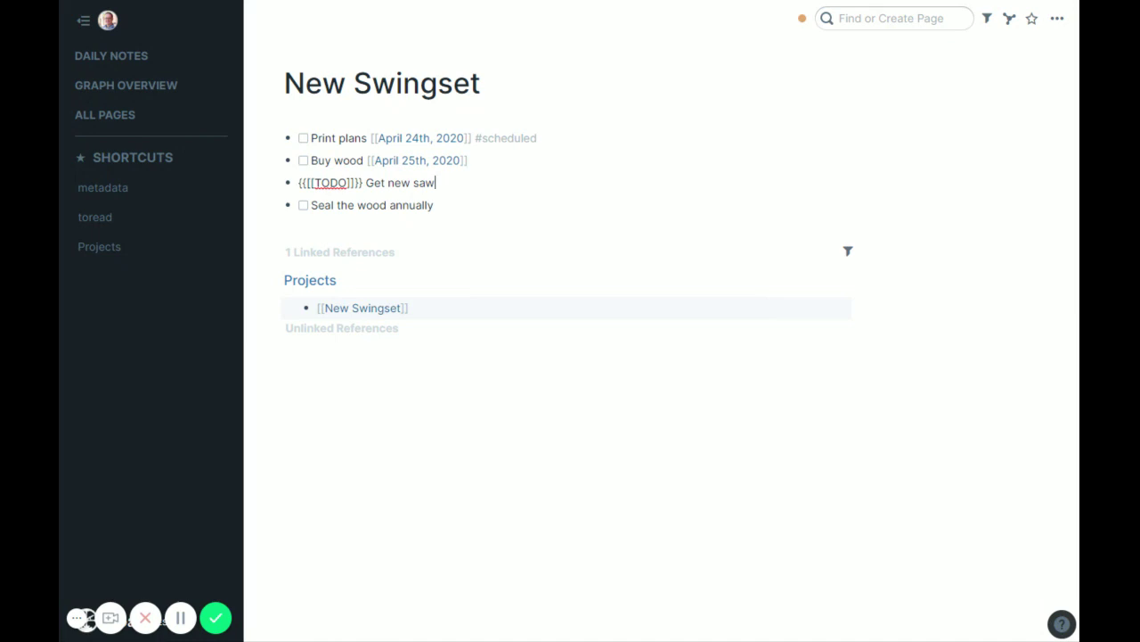
pyautogui.write('/tomo')
pyautogui.press('Return')
# Step: Schedule Seal the wood annually for May 9th, 2020 using the date picker
pyautogui.click(434, 205)
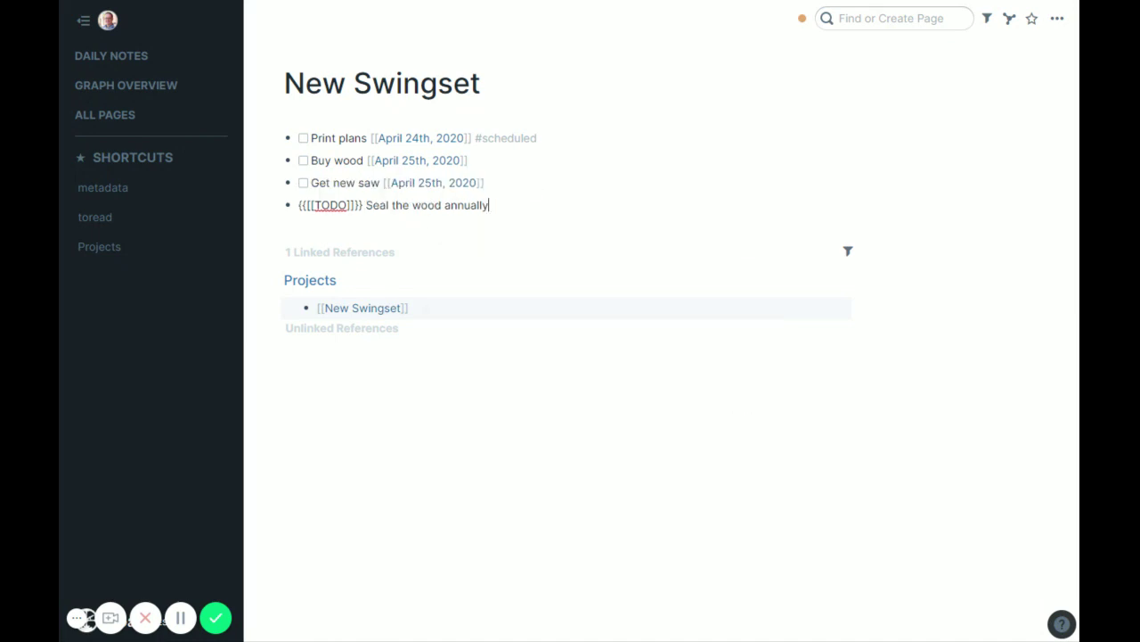
pyautogui.write('/')
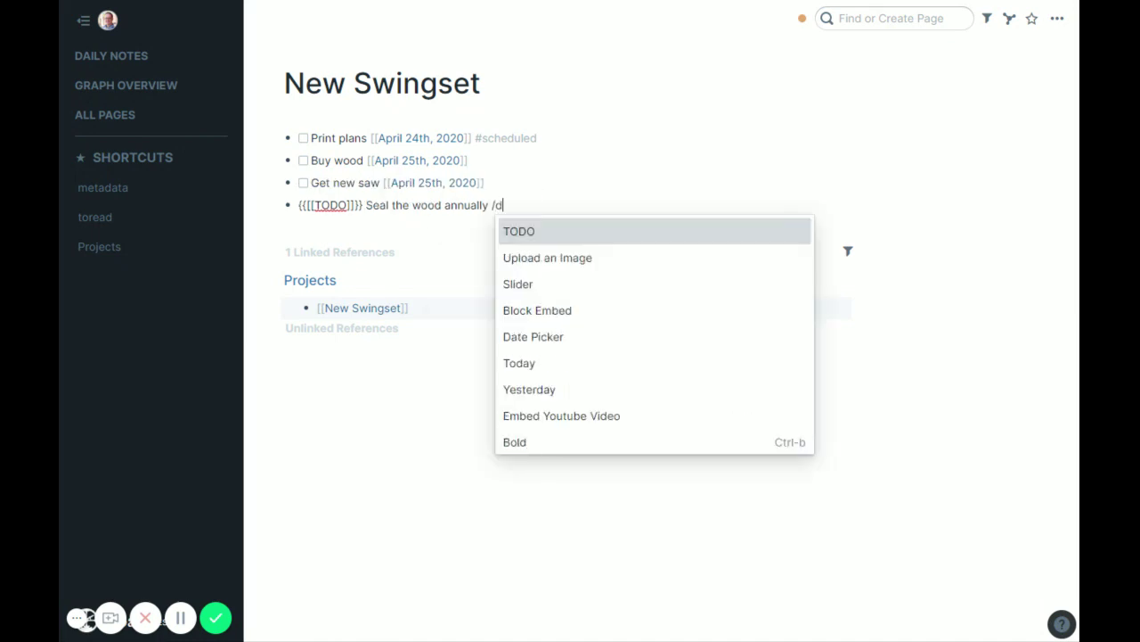
pyautogui.write('date')
pyautogui.press('Return')
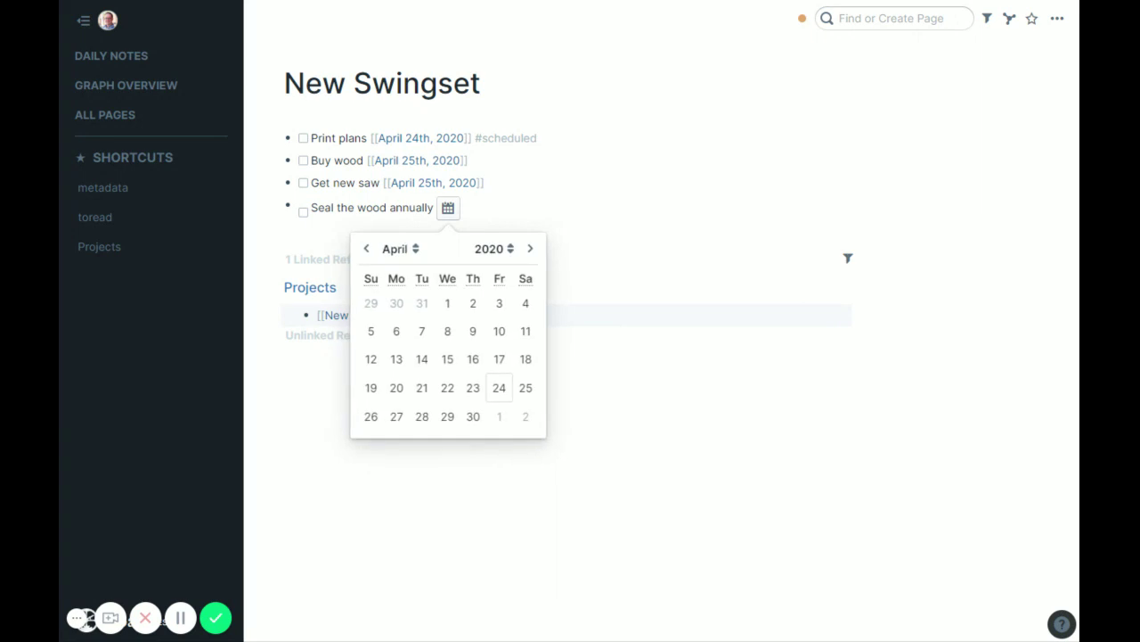
pyautogui.click(529, 250)
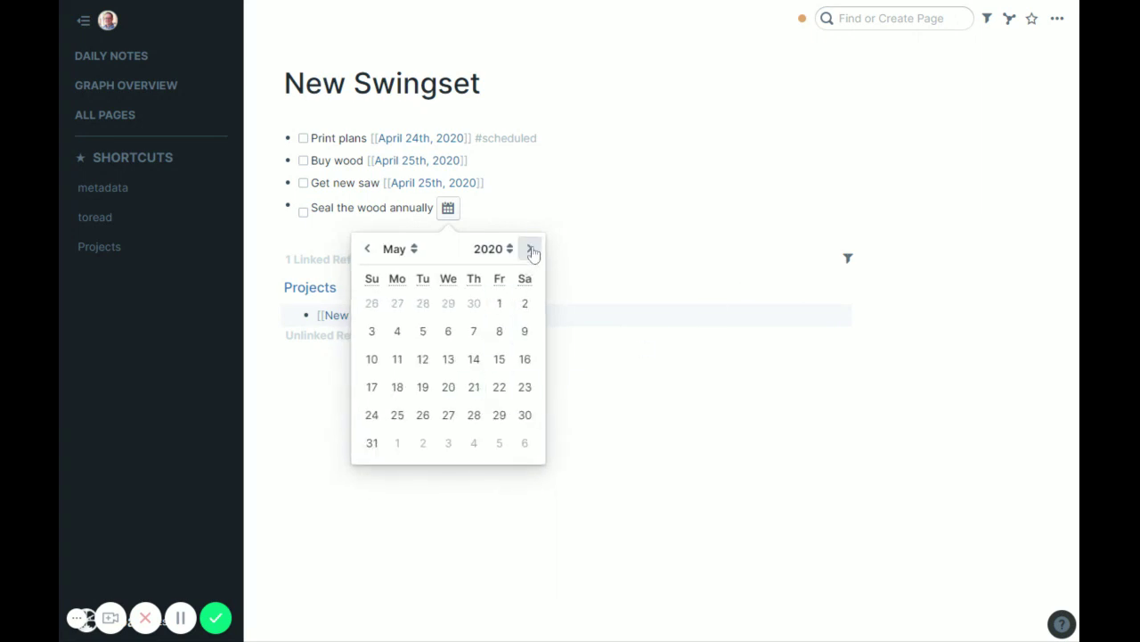
pyautogui.click(523, 332)
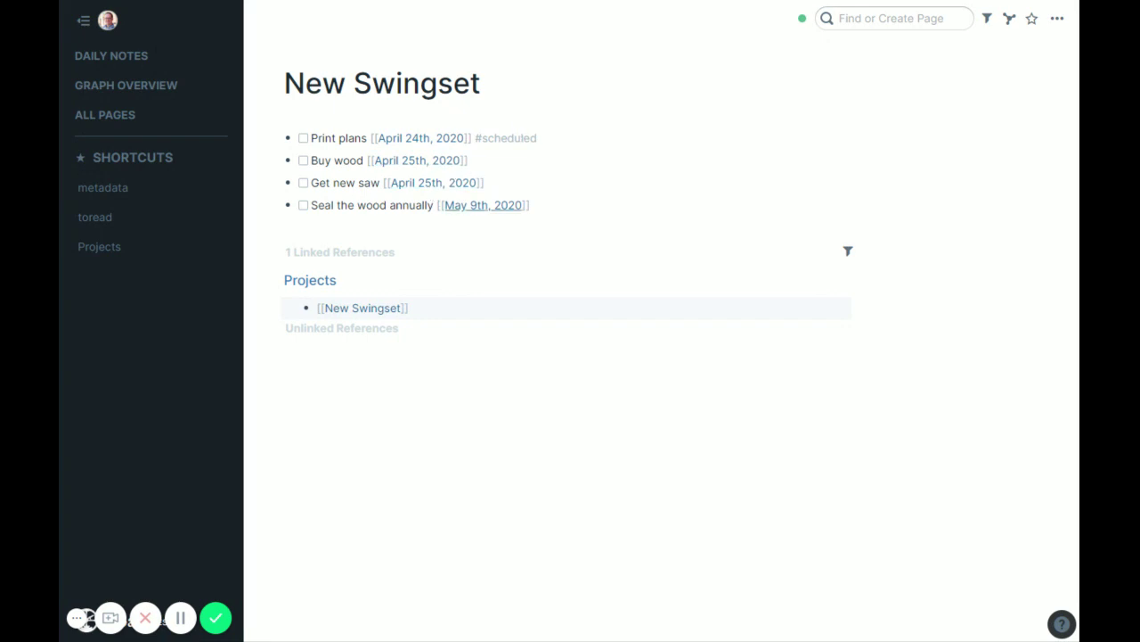
# Step: Write 'Record the Roam video about tasks' in the empty April 20th, 2020 daily note block
pyautogui.click(117, 63)
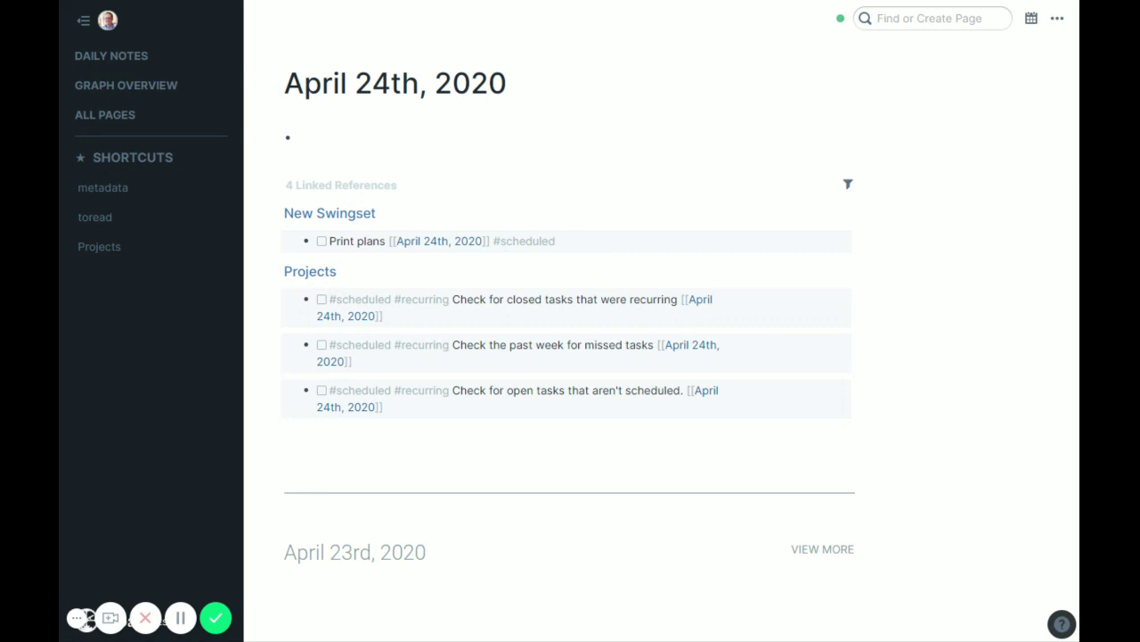
pyautogui.scroll(-5, 466, 420)
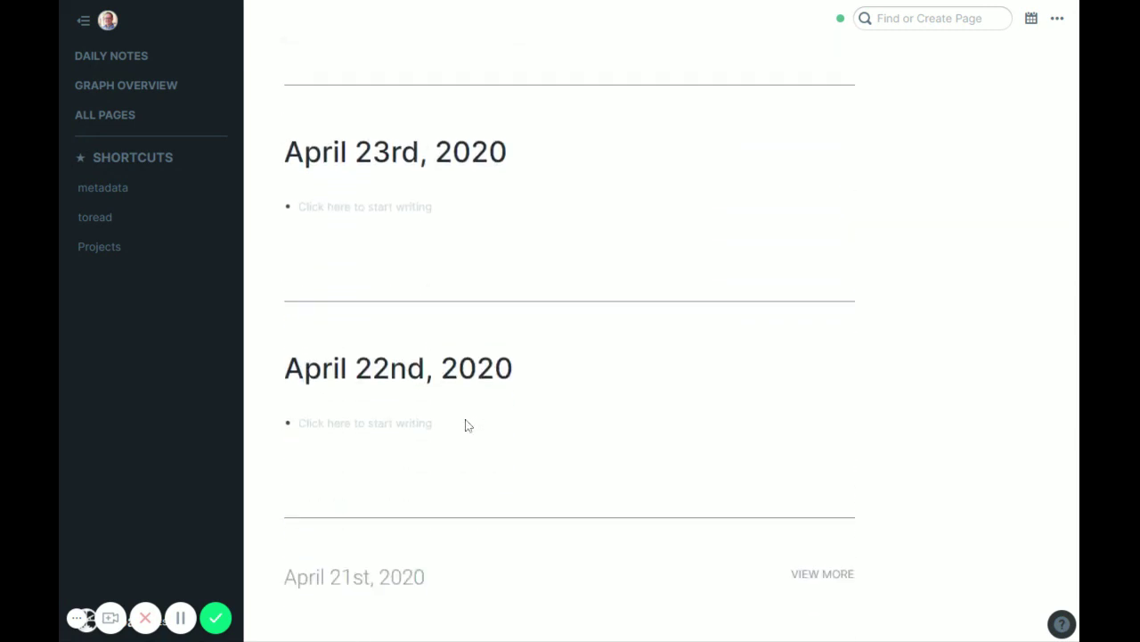
pyautogui.scroll(-5, 463, 431)
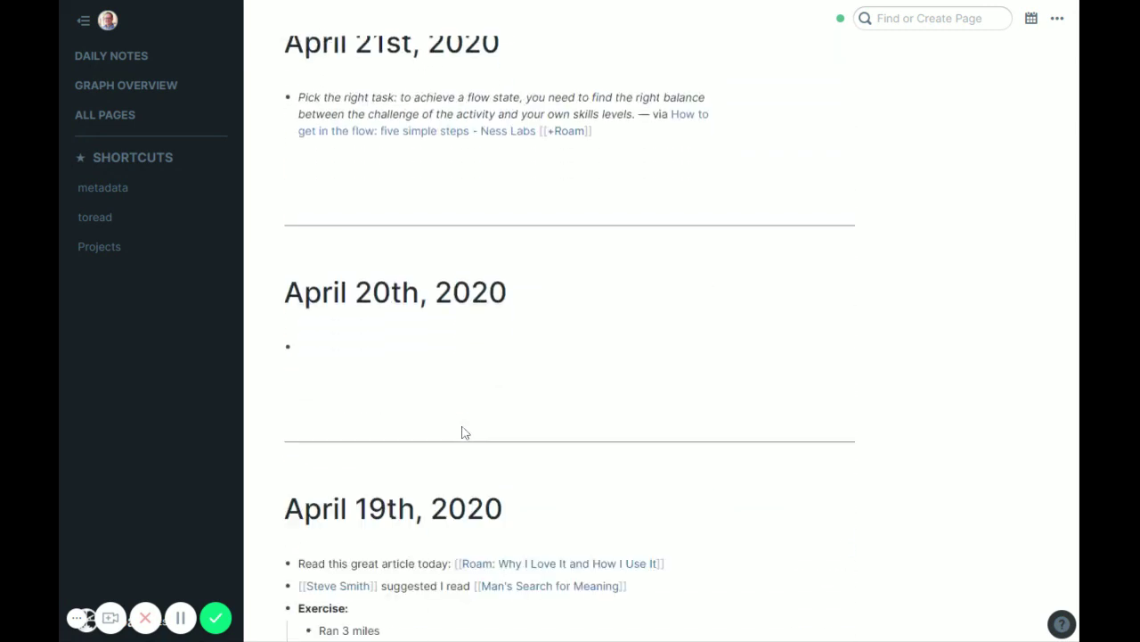
pyautogui.click(301, 347)
pyautogui.write('Don')
pyautogui.press('BackSpace')
pyautogui.press('BackSpace')
pyautogui.press('BackSpace')
pyautogui.write('Do')
pyautogui.press('BackSpace')
pyautogui.press('BackSpace')
pyautogui.press('BackSpace')
pyautogui.write('Record teh R')
pyautogui.press('BackSpace')
pyautogui.press('BackSpace')
pyautogui.press('BackSpace')
pyautogui.press('BackSpace')
pyautogui.write('he Roam vid')
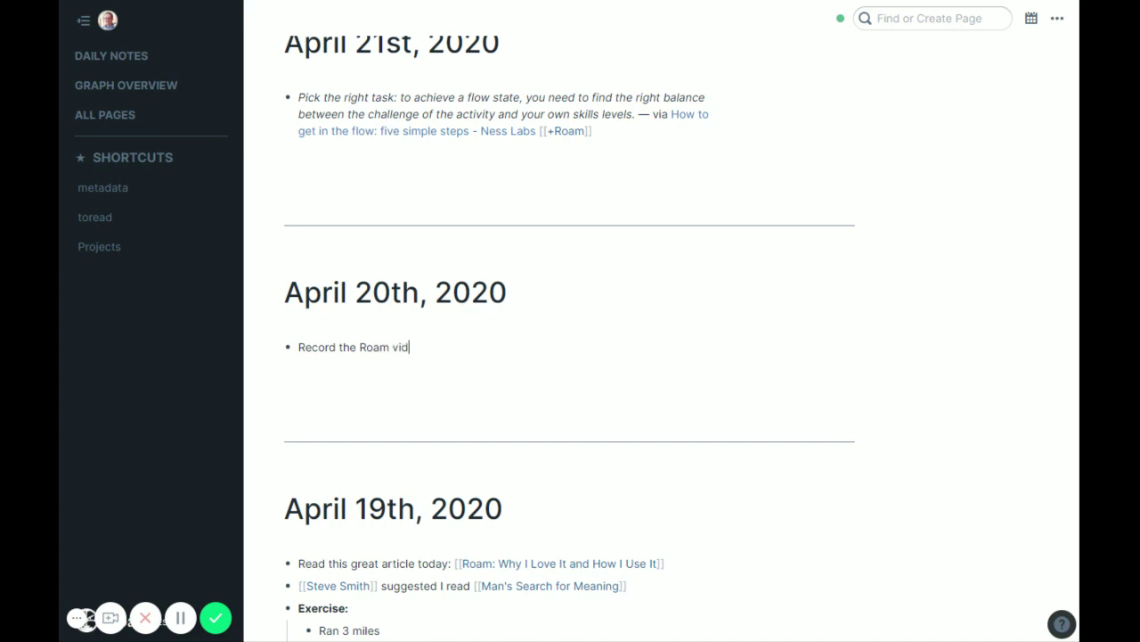
pyautogui.write('eo about tasks')
# Step: Make it a TODO dated April 24th, 2020 with /tomorrow
pyautogui.hotkey('ctrl', 'Return')
pyautogui.write('/tom')
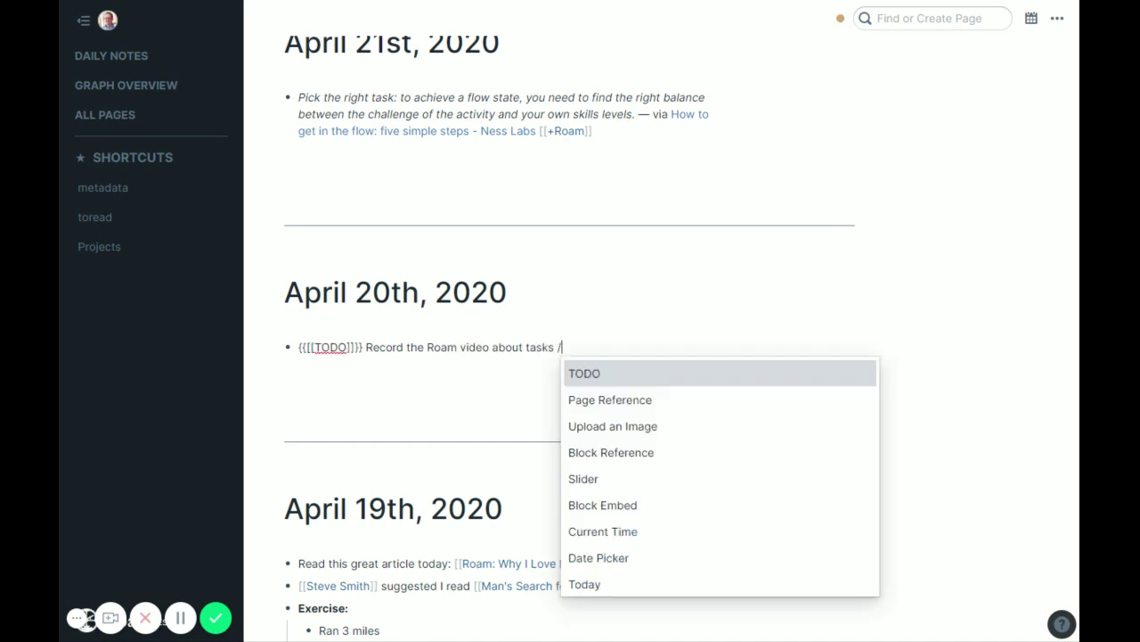
pyautogui.press('Return')
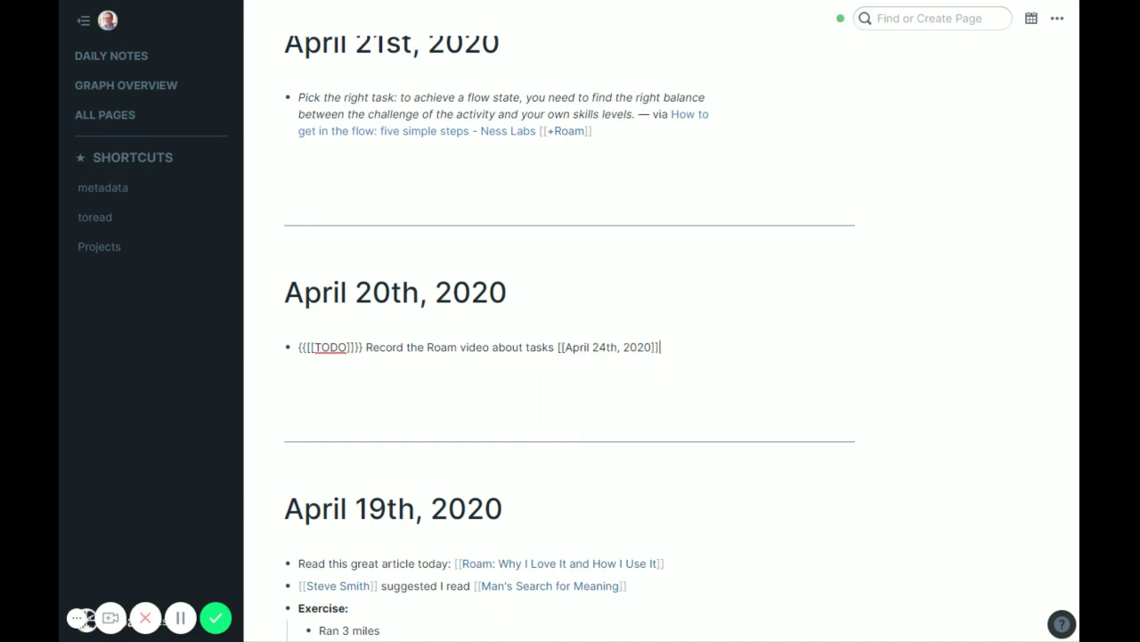
# Step: Delete the April 24th, 2020 link from the April 20th 'Record the Roam video about tasks' TODO
pyautogui.click(623, 414)
pyautogui.scroll(-1, 461, 428)
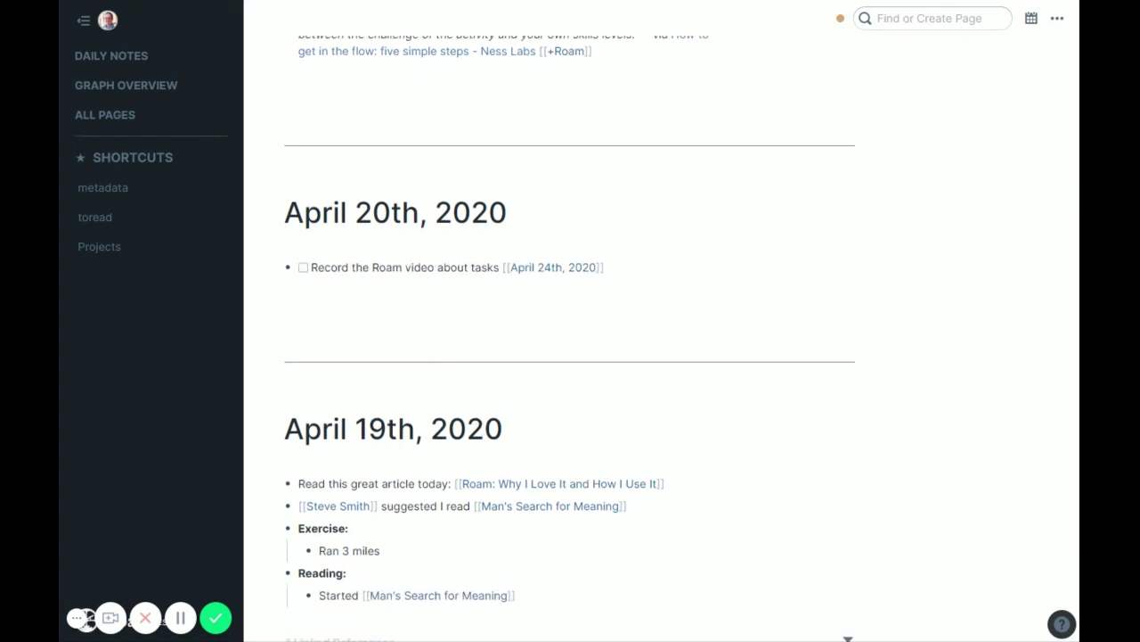
pyautogui.scroll(15, 580, 296)
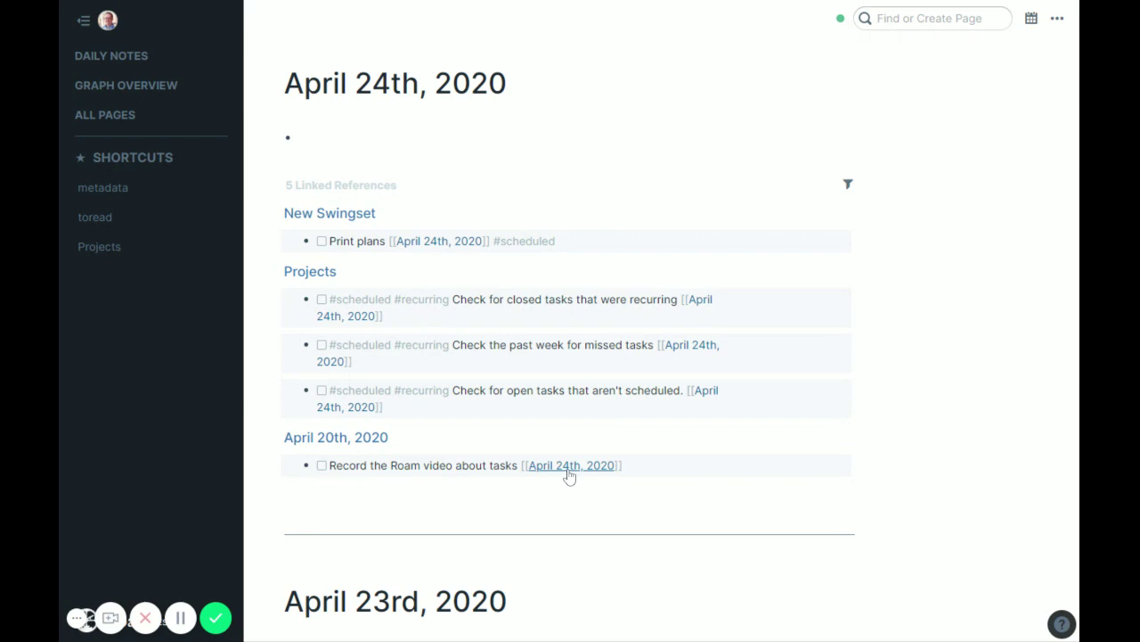
pyautogui.scroll(-5, 568, 482)
pyautogui.scroll(-6, 568, 491)
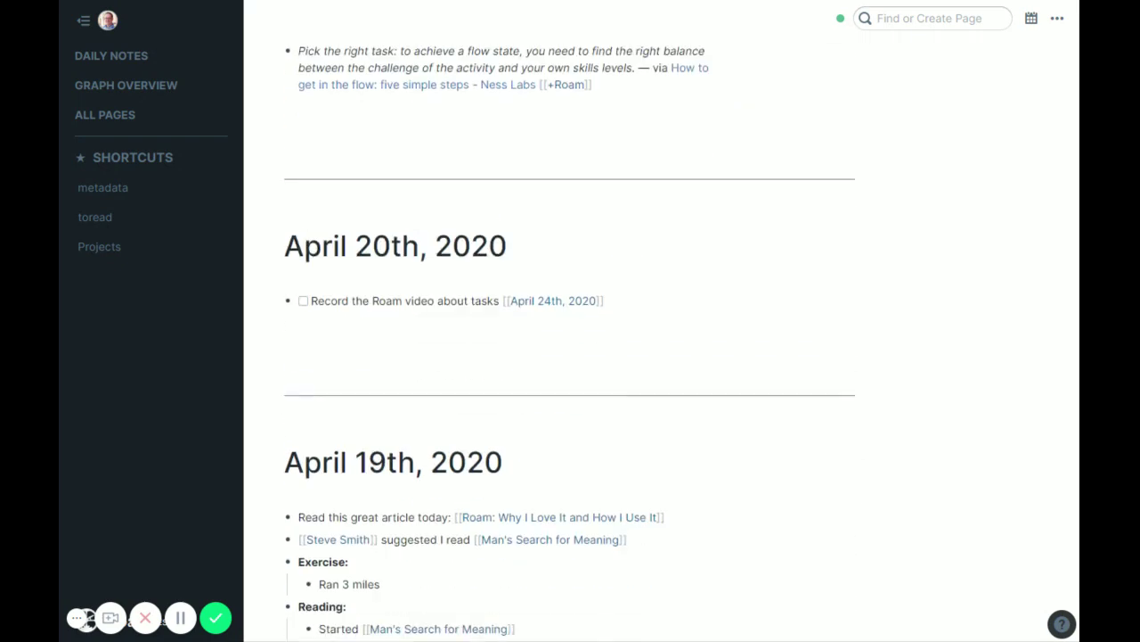
pyautogui.click(637, 322)
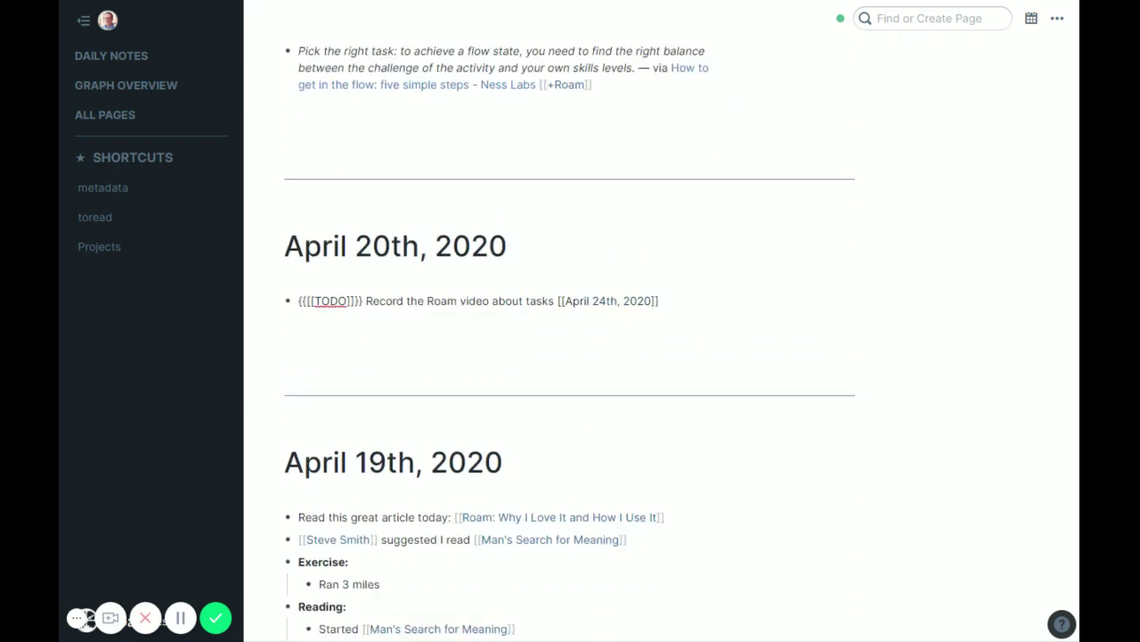
pyautogui.press('BackSpace')
pyautogui.press('BackSpace')
pyautogui.press('BackSpace')
pyautogui.press('BackSpace')
pyautogui.press('BackSpace')
pyautogui.press('BackSpace')
pyautogui.press('BackSpace')
pyautogui.press('BackSpace')
pyautogui.press('BackSpace')
pyautogui.press('BackSpace')
pyautogui.press('BackSpace')
pyautogui.press('BackSpace')
pyautogui.press('BackSpace')
pyautogui.press('BackSpace')
pyautogui.press('BackSpace')
pyautogui.press('BackSpace')
pyautogui.press('BackSpace')
pyautogui.press('BackSpace')
pyautogui.press('BackSpace')
pyautogui.press('BackSpace')
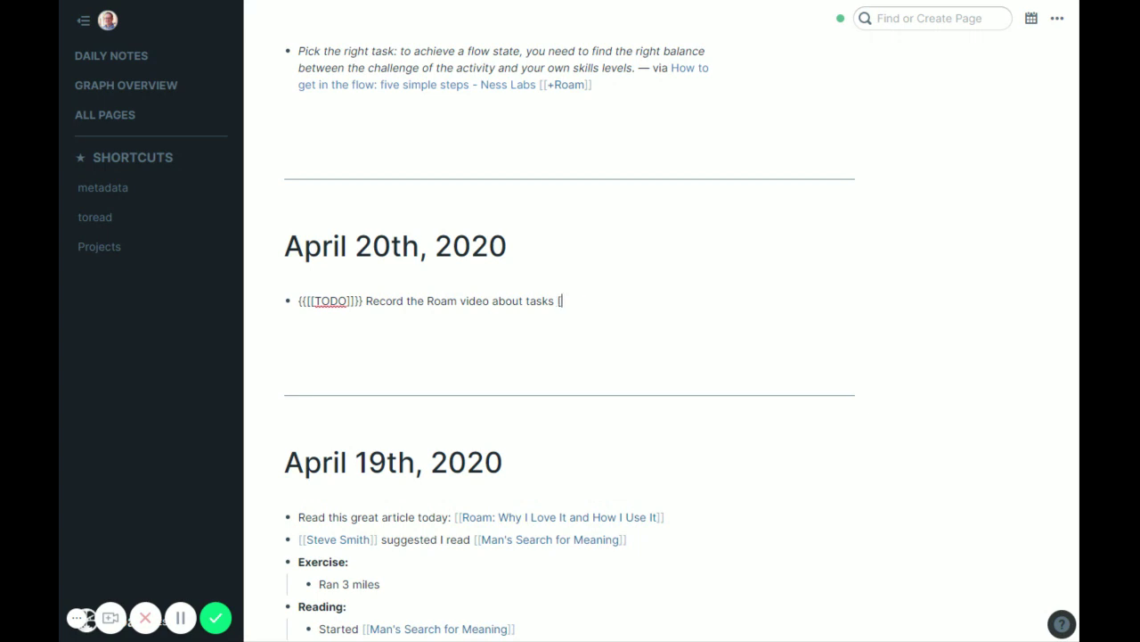
pyautogui.click(492, 287)
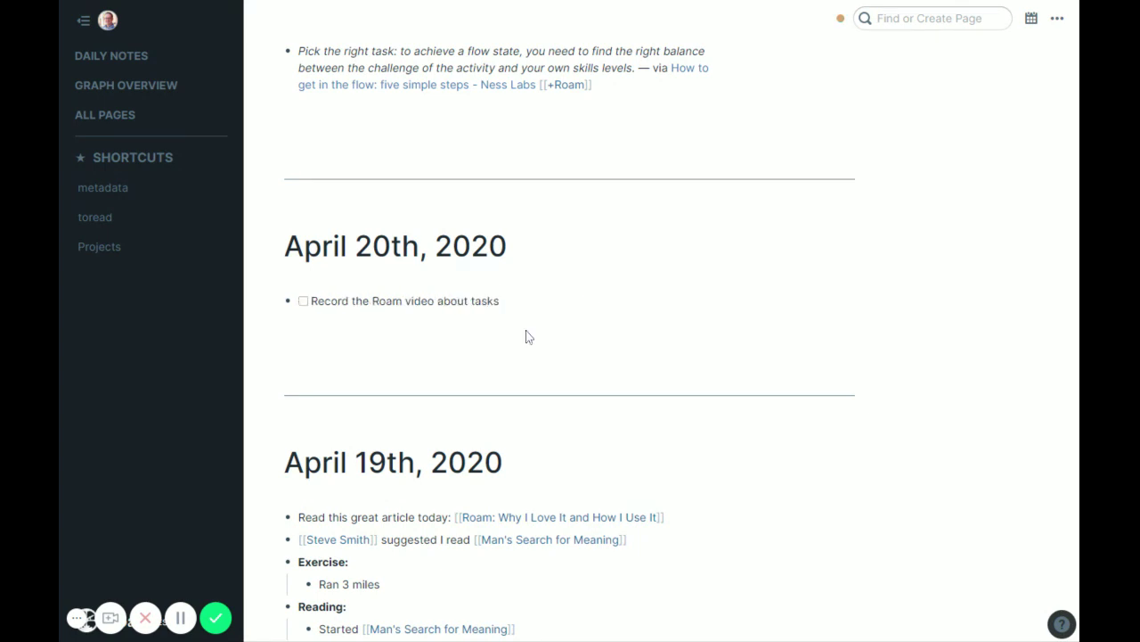
pyautogui.scroll(5, 539, 383)
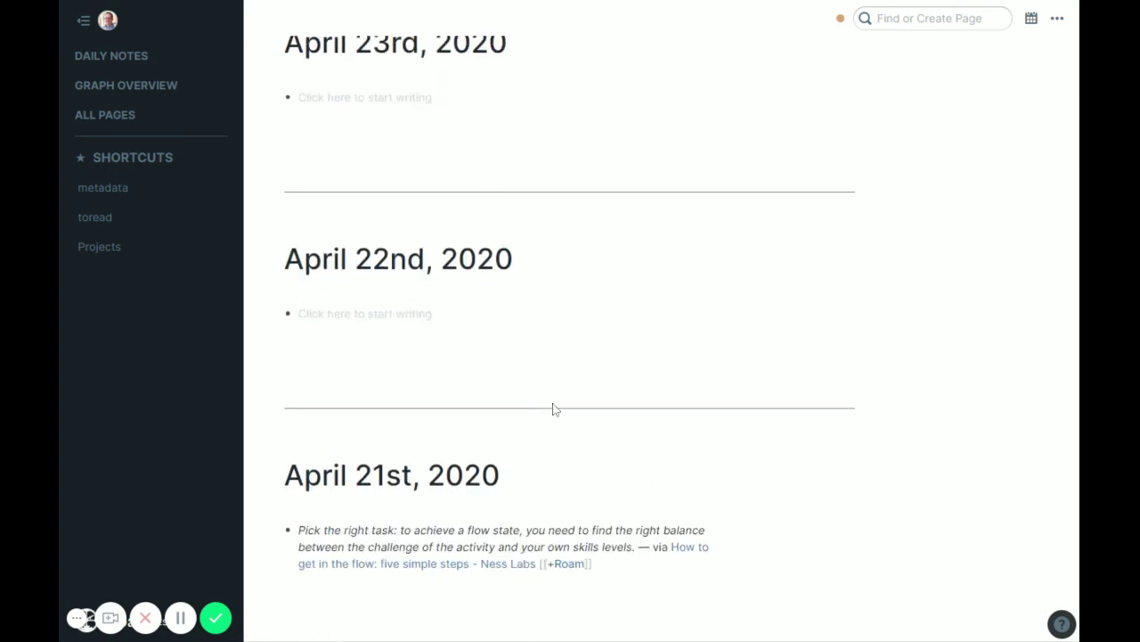
pyautogui.scroll(5, 593, 440)
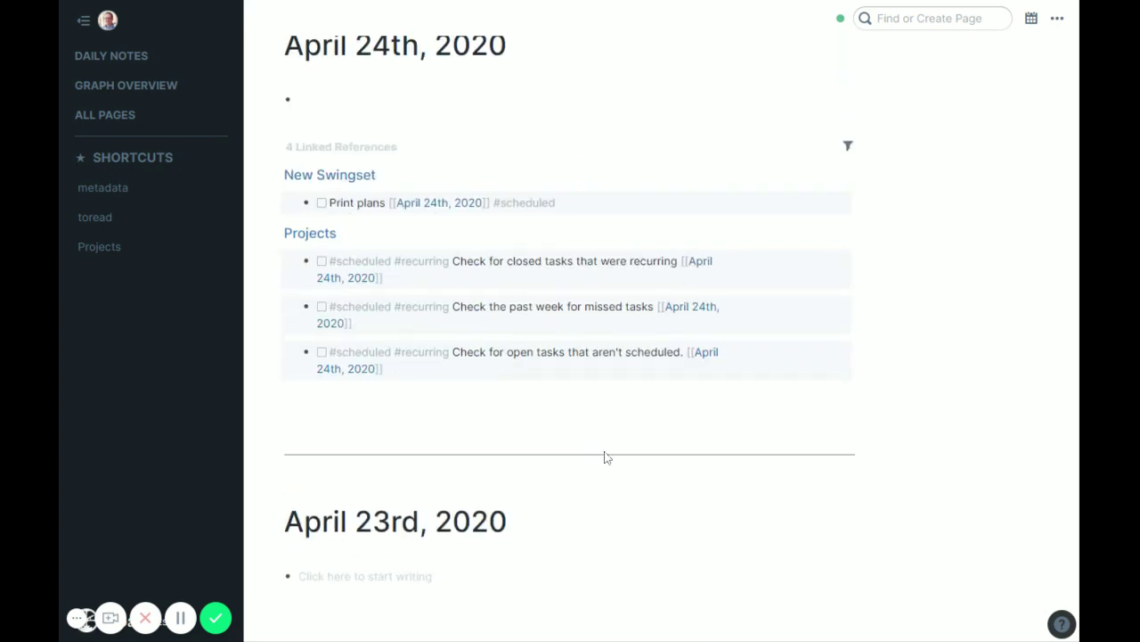
# Step: Return to the Projects page and put the cursor in Find or Create Page
pyautogui.click(89, 248)
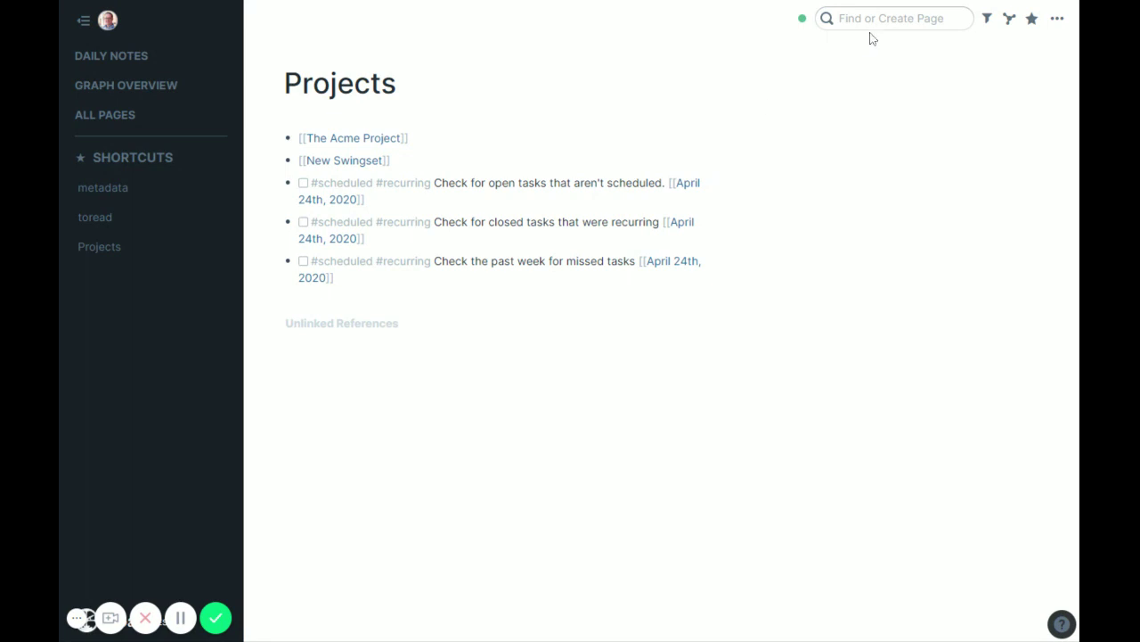
pyautogui.click(839, 18)
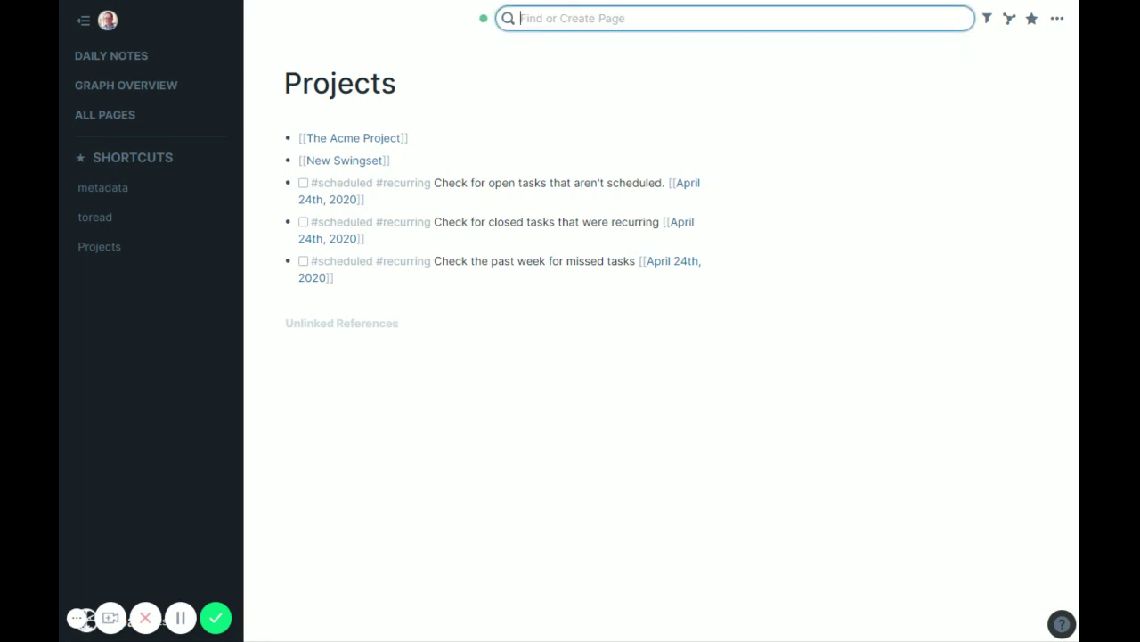
# Step: Search 'todo', open the TODO page and scroll through its 13 linked references
pyautogui.write('todo')
pyautogui.press('Down')
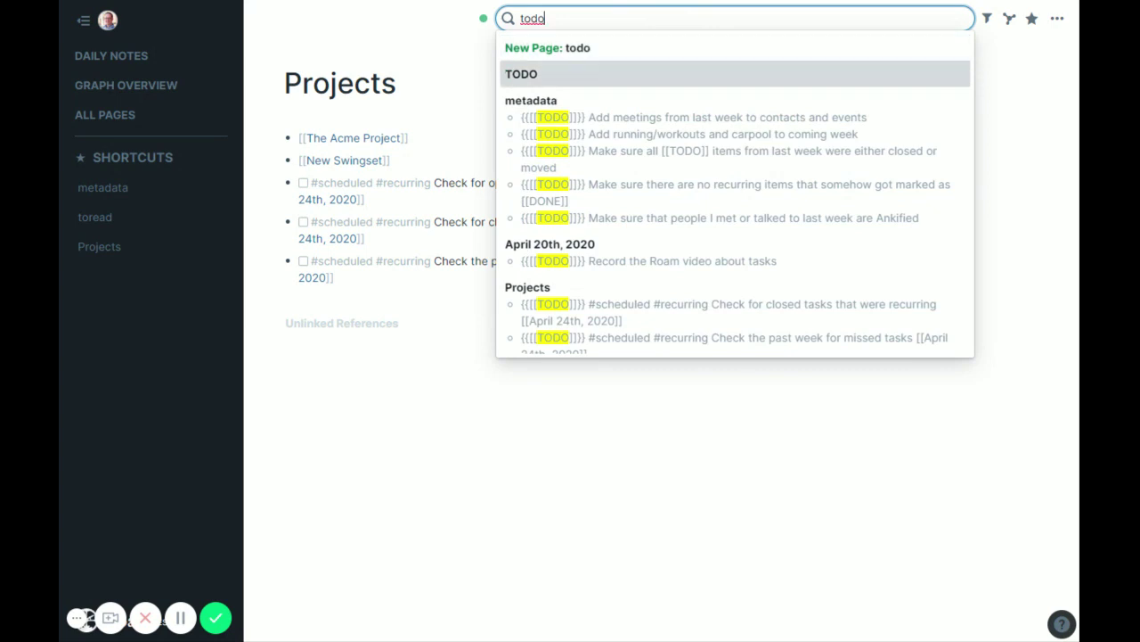
pyautogui.press('Return')
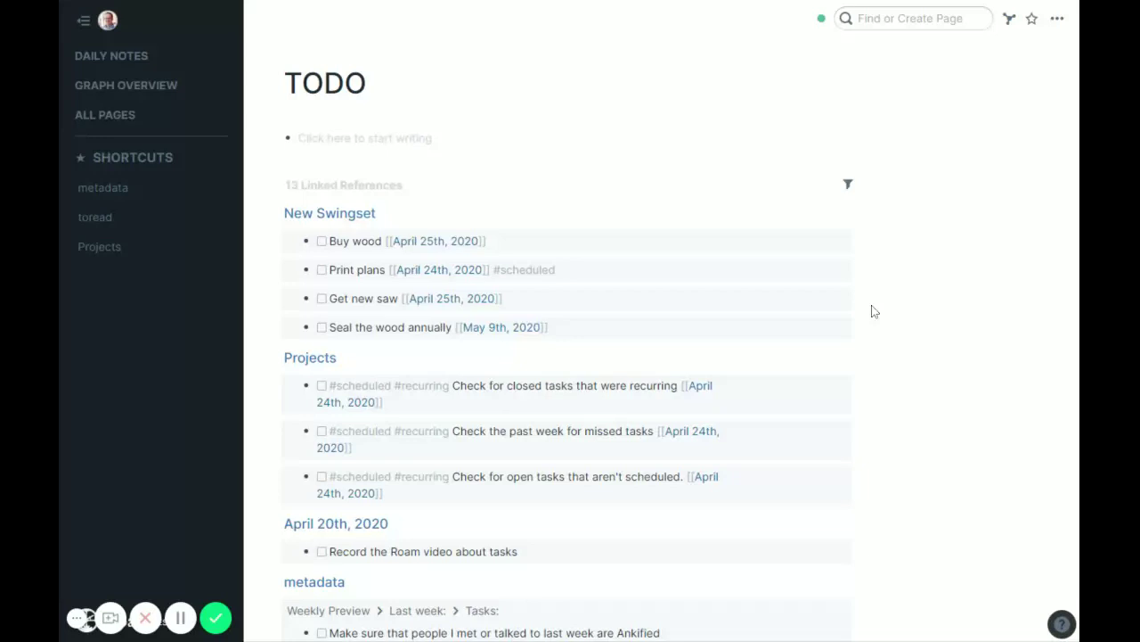
pyautogui.scroll(-4, 879, 307)
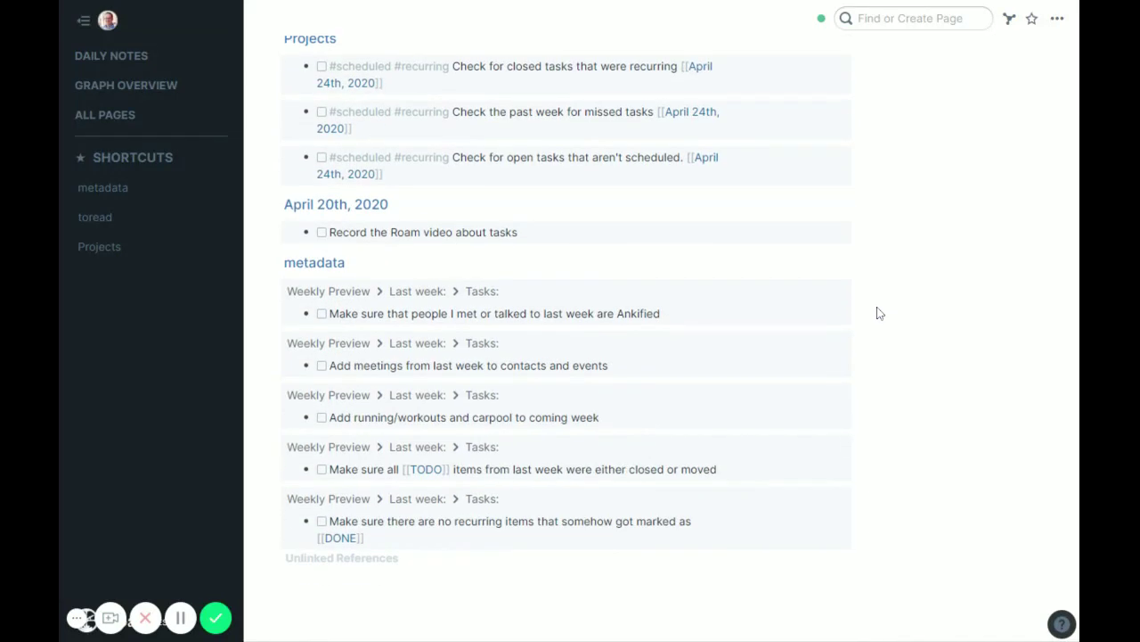
pyautogui.scroll(4, 879, 313)
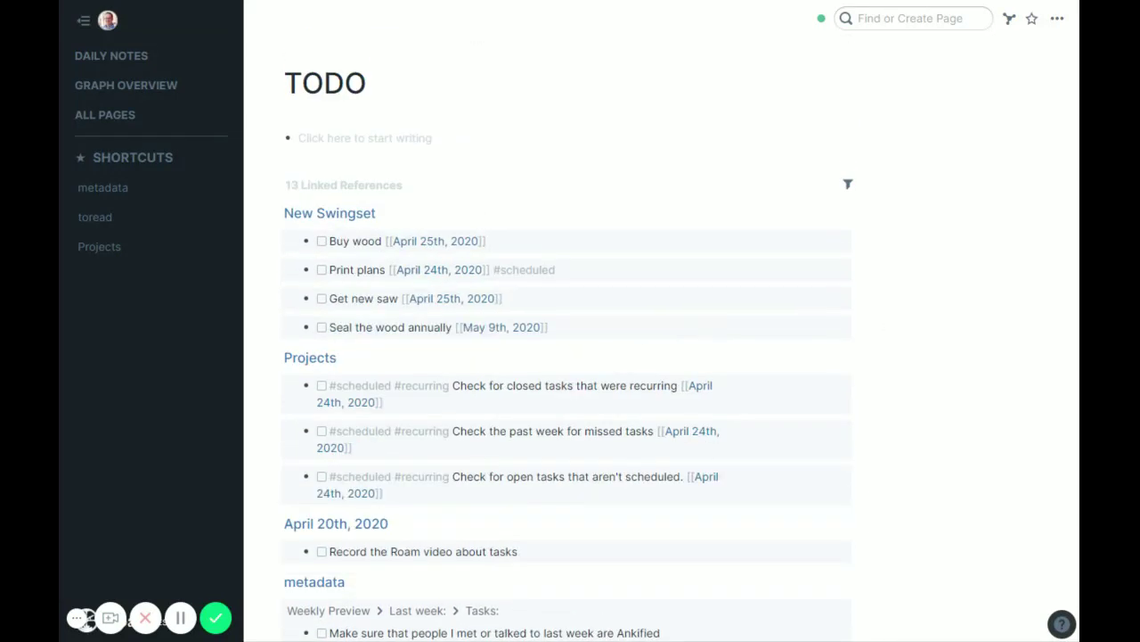
pyautogui.scroll(-3, 895, 443)
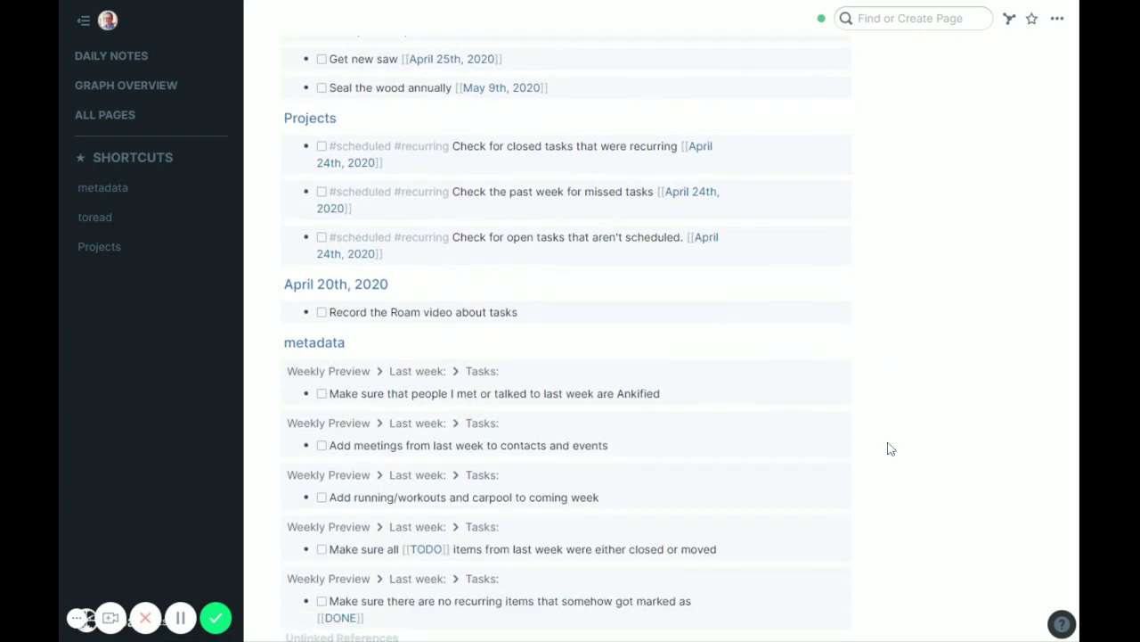
pyautogui.scroll(1, 556, 365)
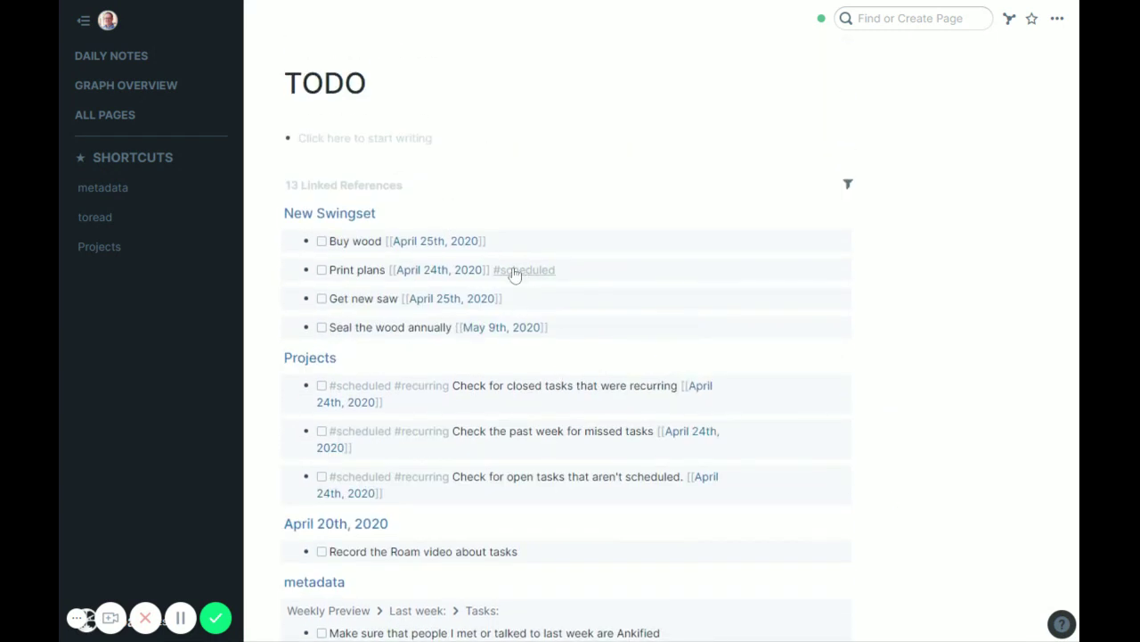
# Step: Filter out TODO references tagged scheduled and collapse the metadata group
pyautogui.click(849, 184)
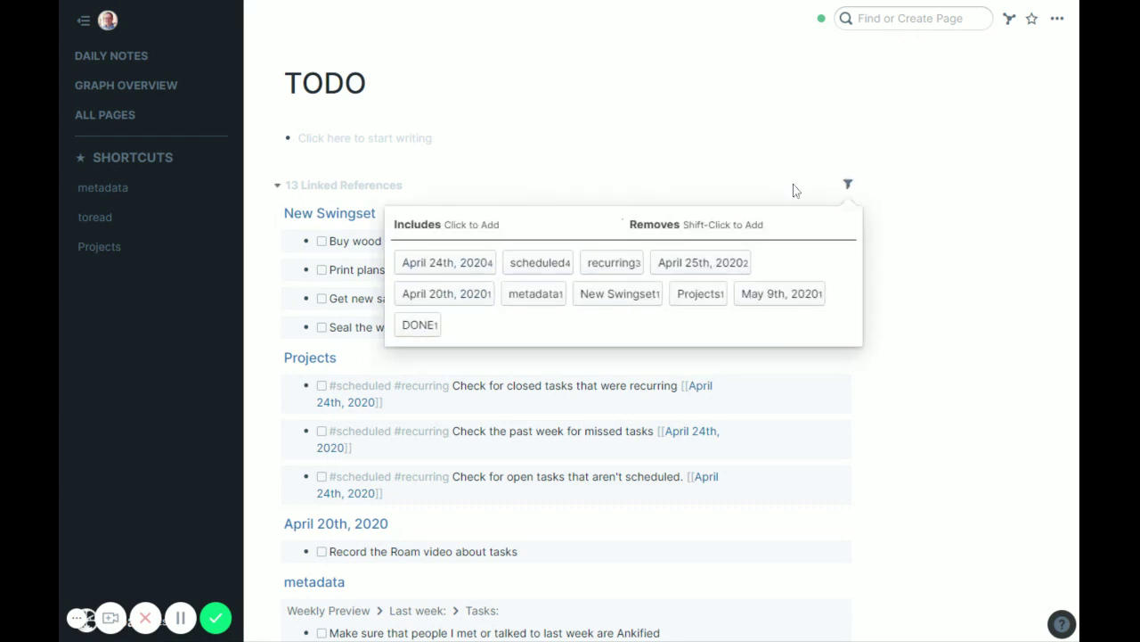
pyautogui.keyDown('shift'); pyautogui.click(540, 269); pyautogui.keyUp('shift')
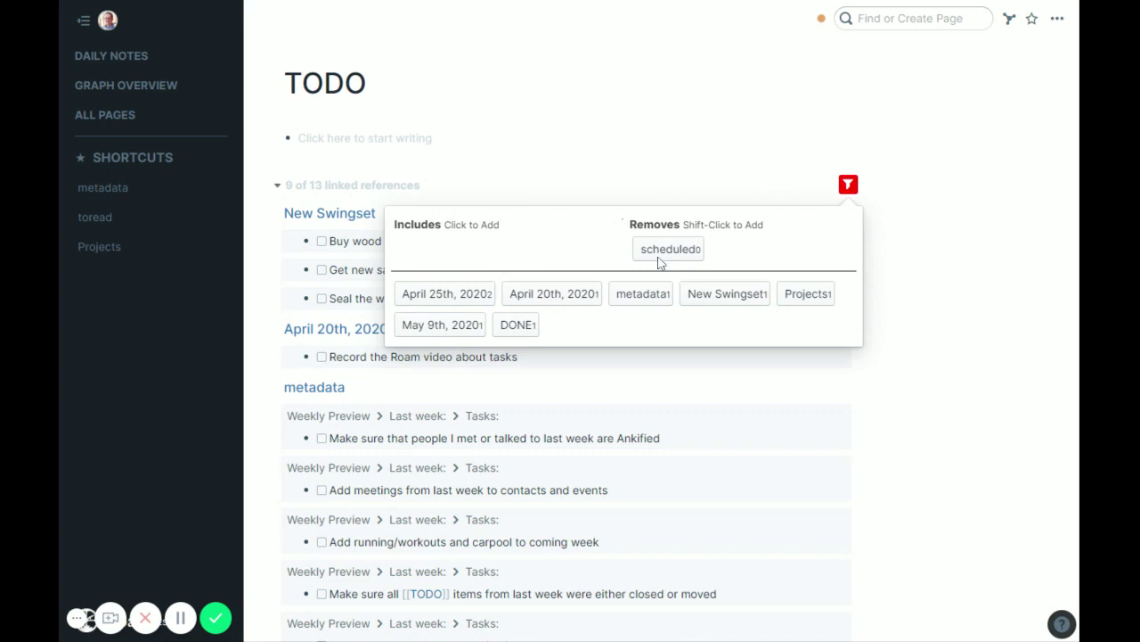
pyautogui.click(978, 365)
pyautogui.scroll(-2, 945, 370)
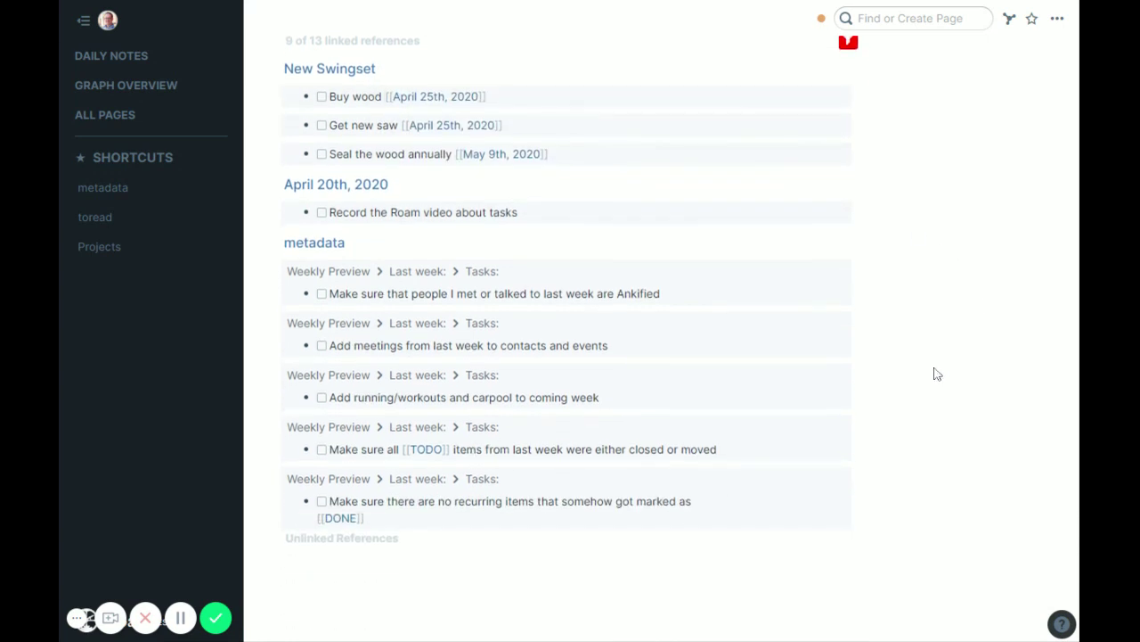
pyautogui.click(276, 244)
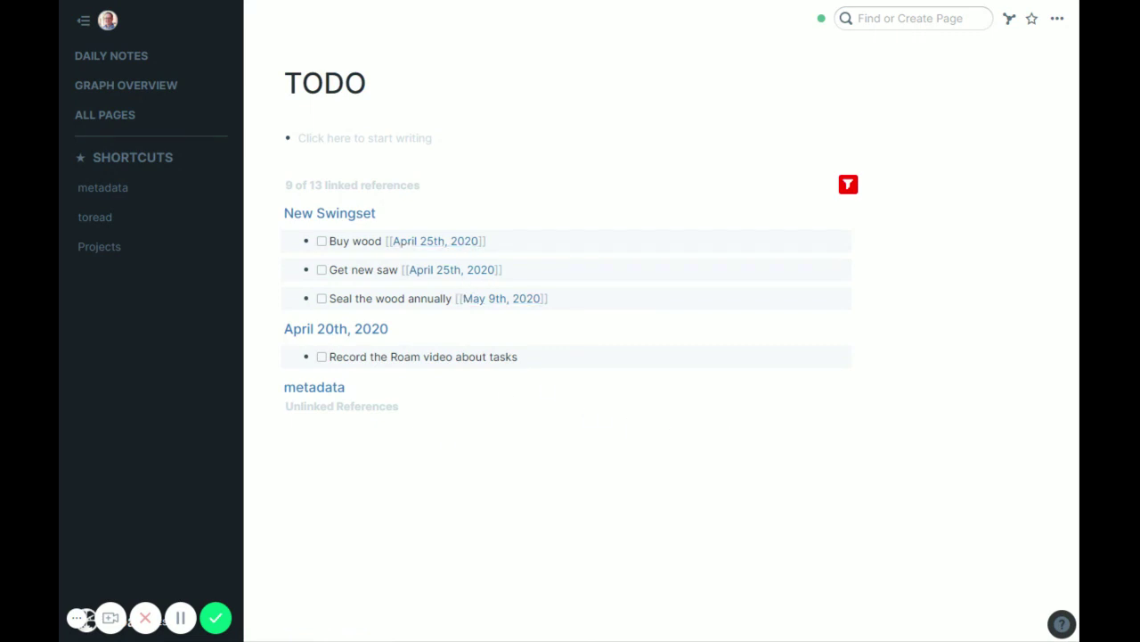
# Step: Tag Buy wood, Get new saw and Seal the wood annually with #scheduled
pyautogui.click(542, 241)
pyautogui.write('#sch')
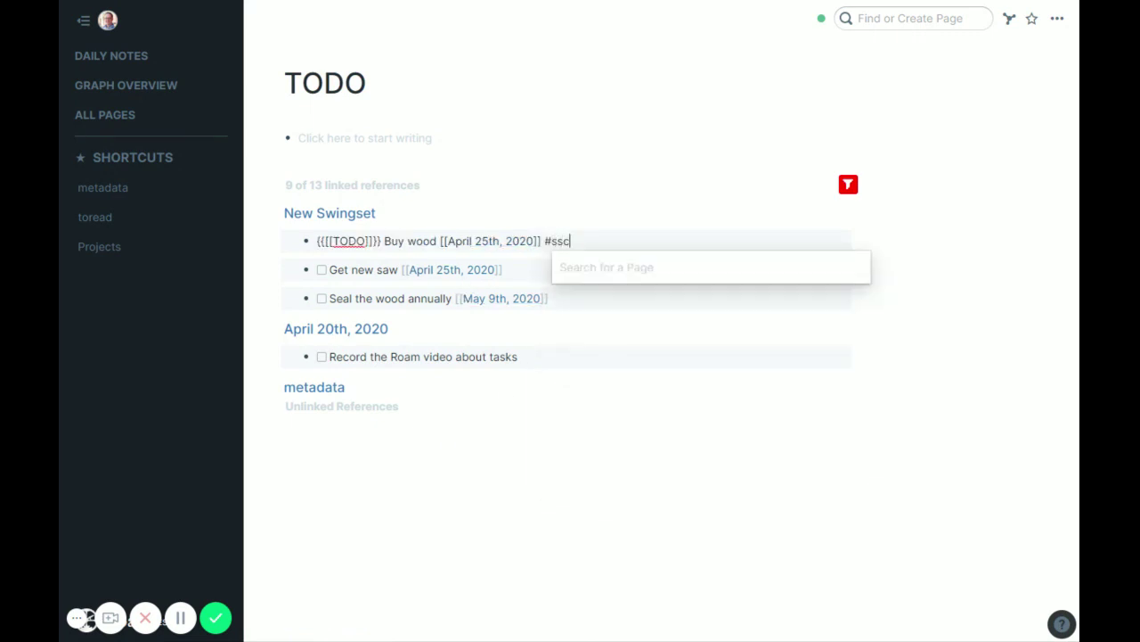
pyautogui.press('Return')
pyautogui.click(558, 269)
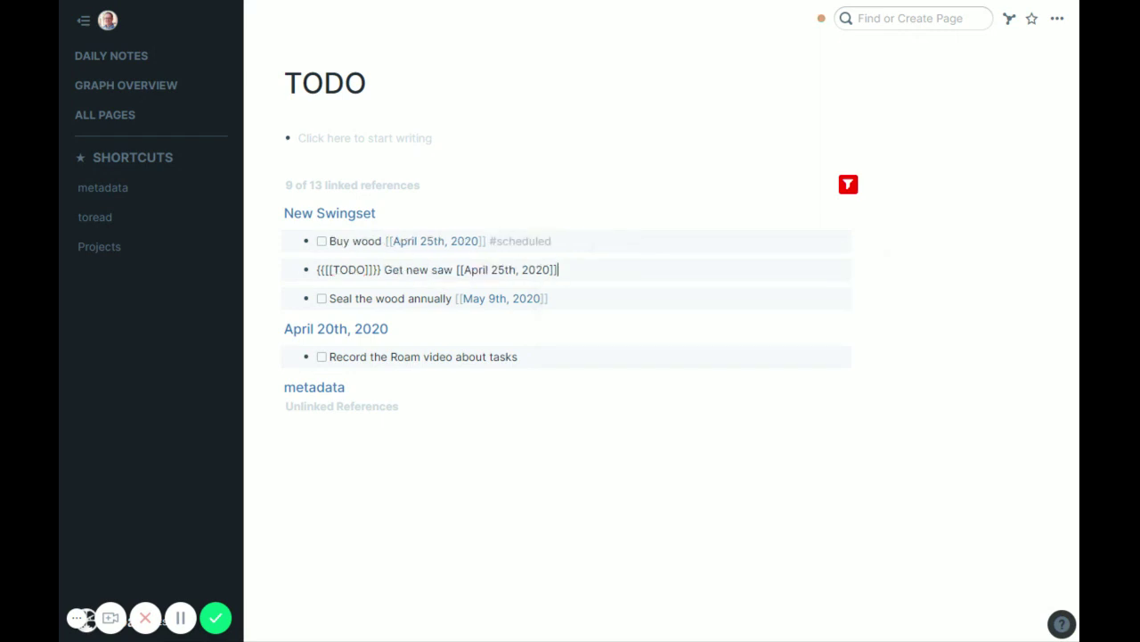
pyautogui.write('#sche')
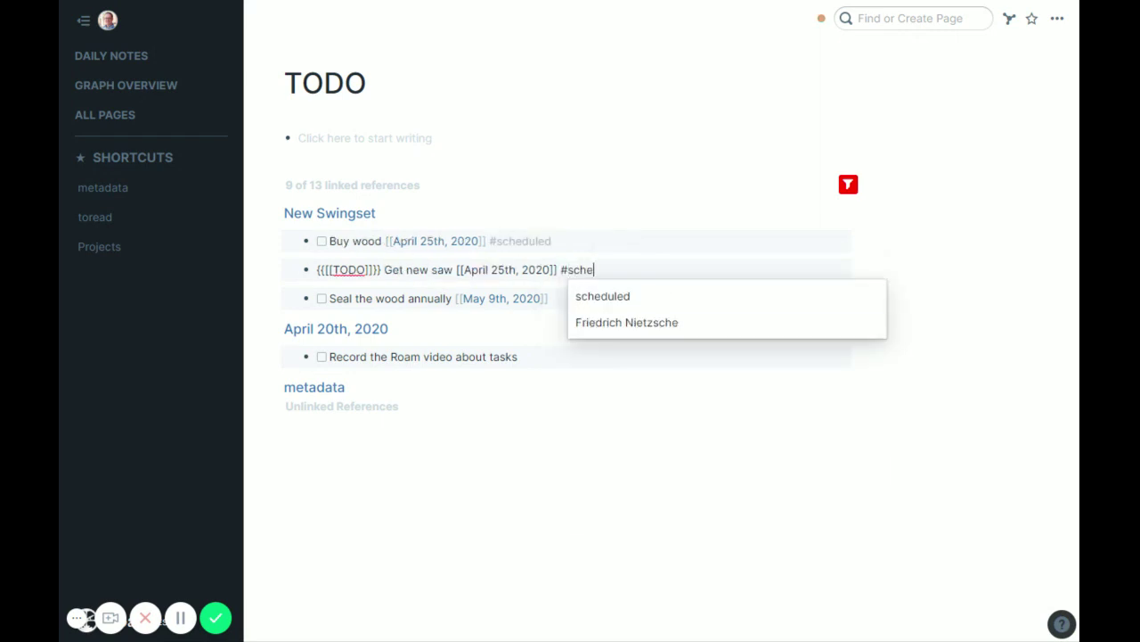
pyautogui.press('Return')
pyautogui.click(543, 538)
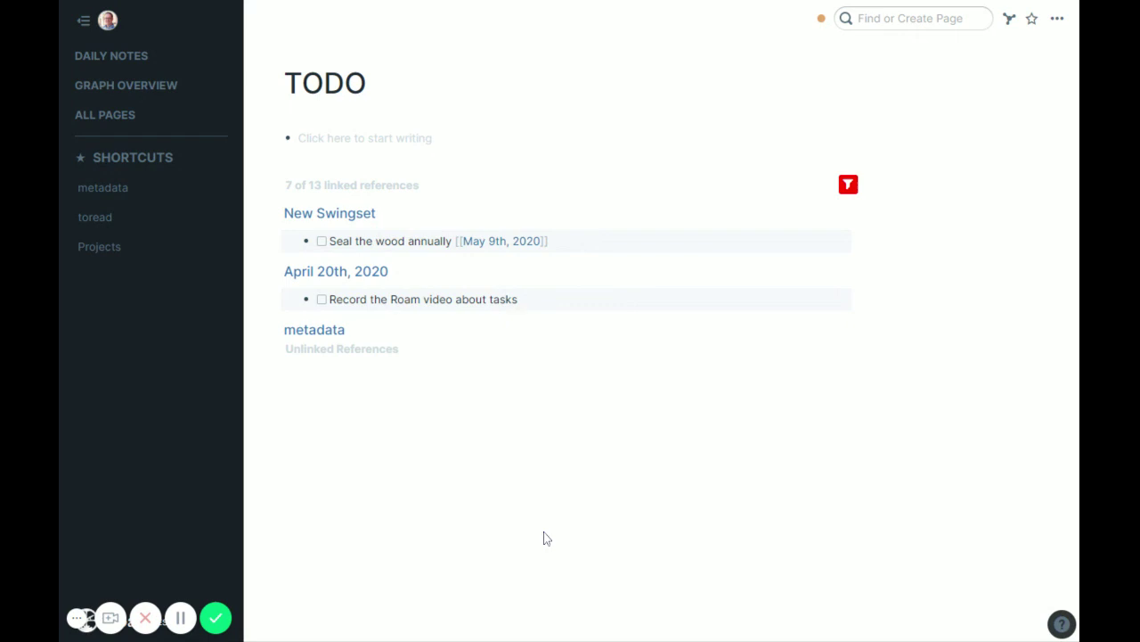
pyautogui.click(829, 241)
pyautogui.write('#sched')
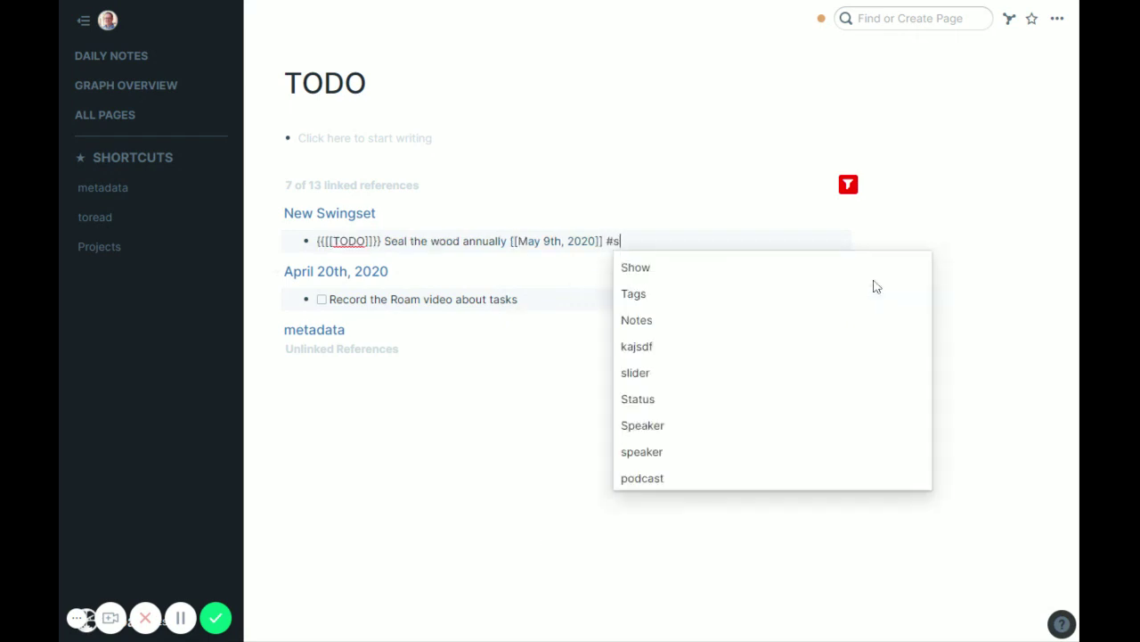
pyautogui.press('Return')
pyautogui.click(662, 453)
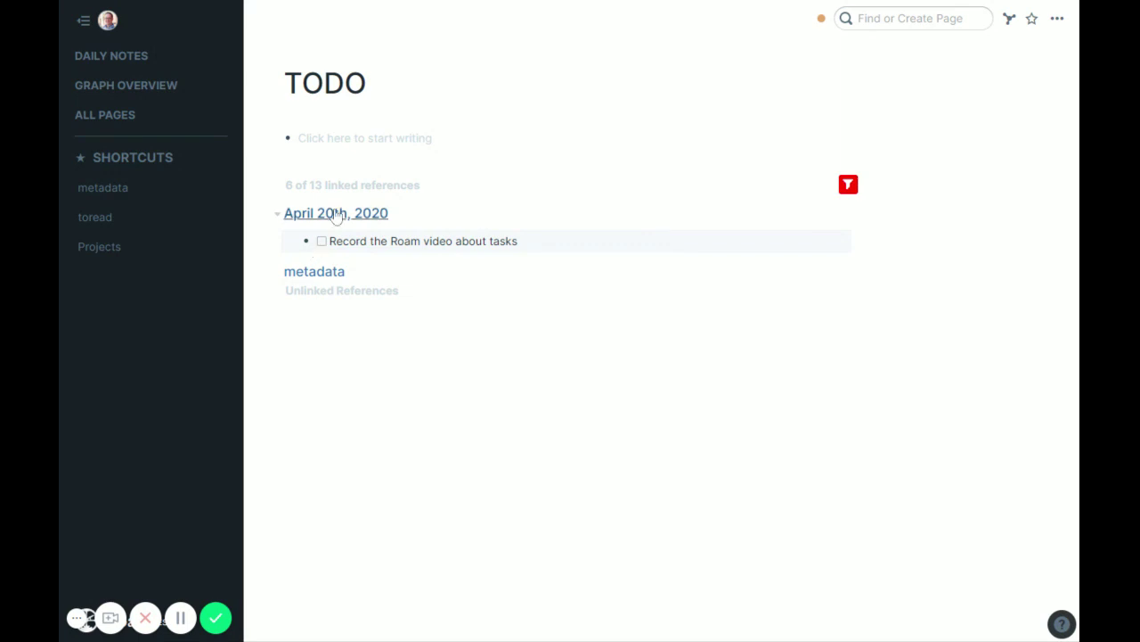
# Step: Add /today's date (April 24th, 2020) and #scheduled to the Roam video task
pyautogui.click(573, 241)
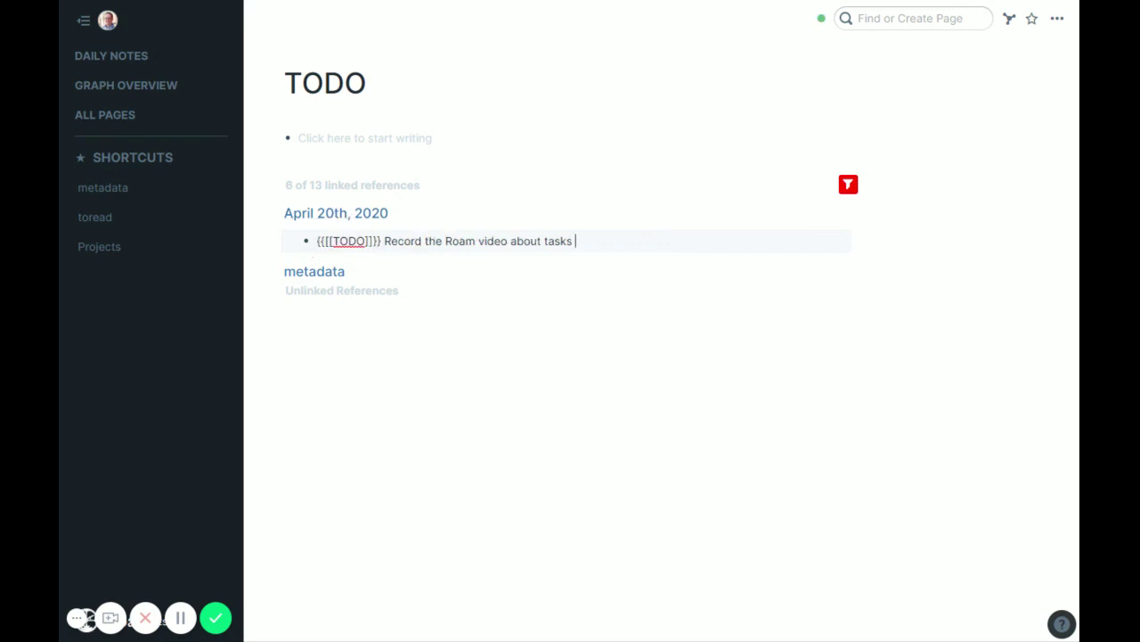
pyautogui.write('/today')
pyautogui.press('Return')
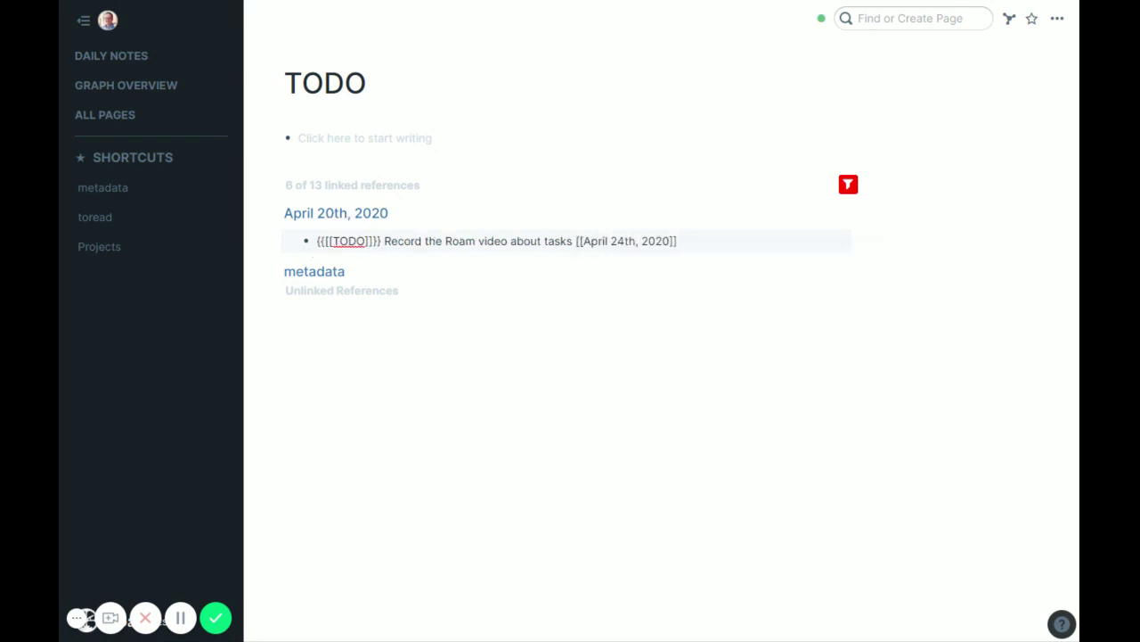
pyautogui.write('#sch')
pyautogui.press('Return')
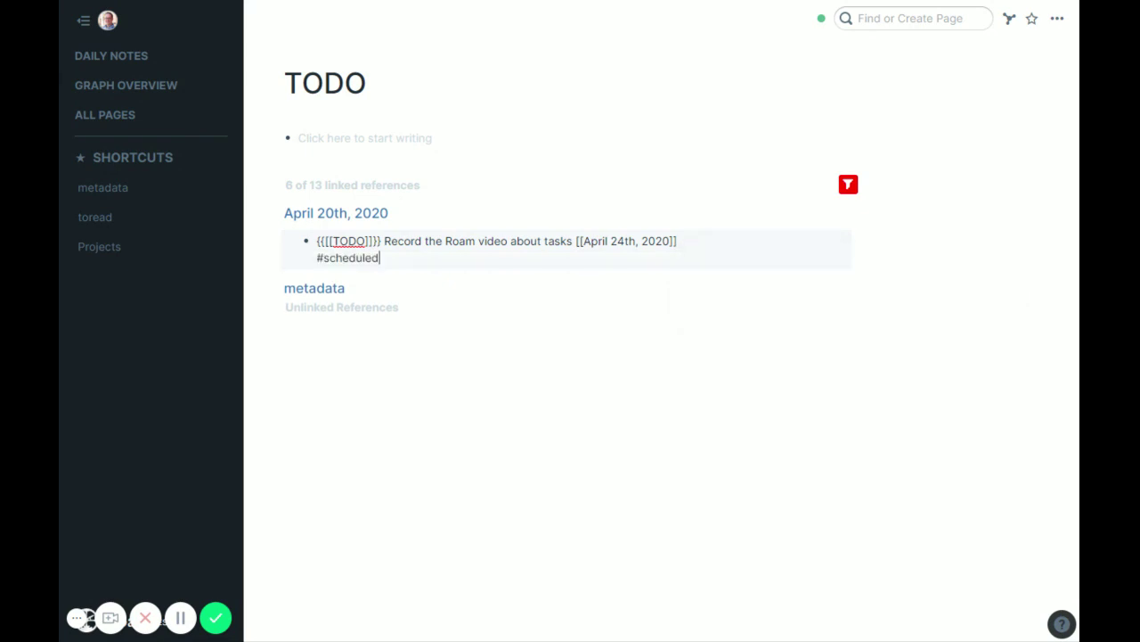
pyautogui.click(662, 435)
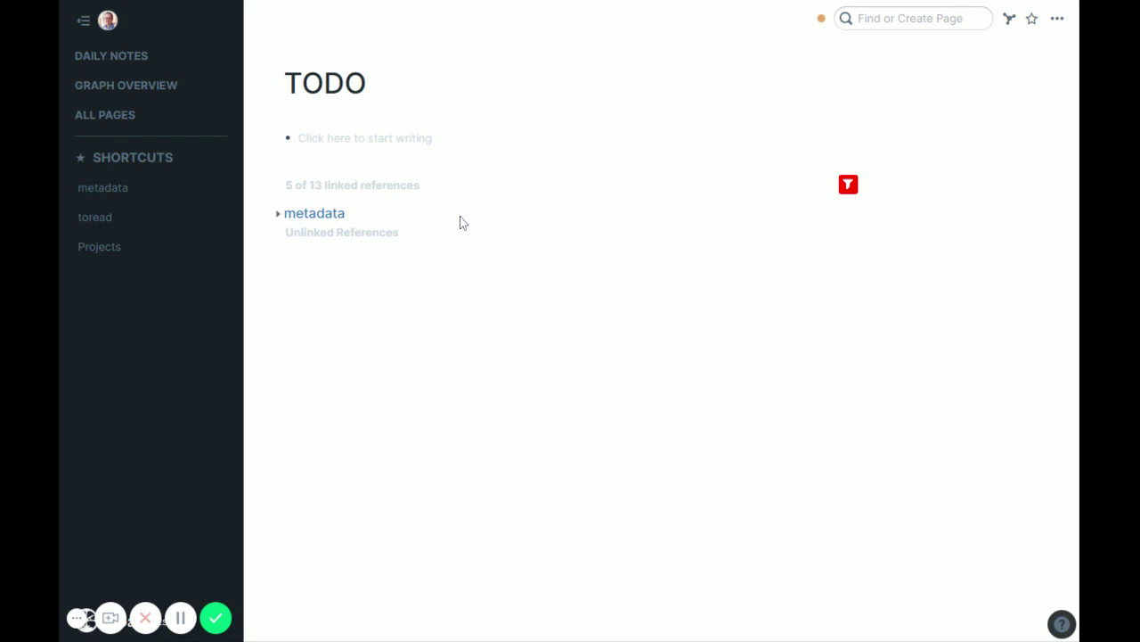
# Step: Remove the scheduled filter from TODO references and return to Daily Notes
pyautogui.click(848, 185)
pyautogui.click(686, 251)
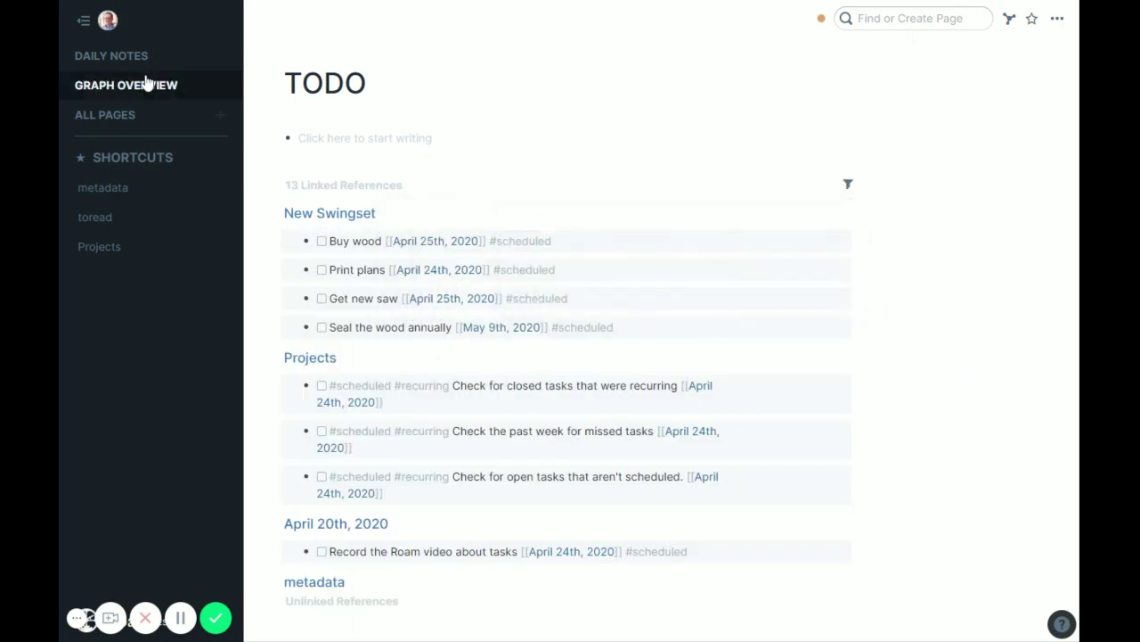
pyautogui.click(121, 60)
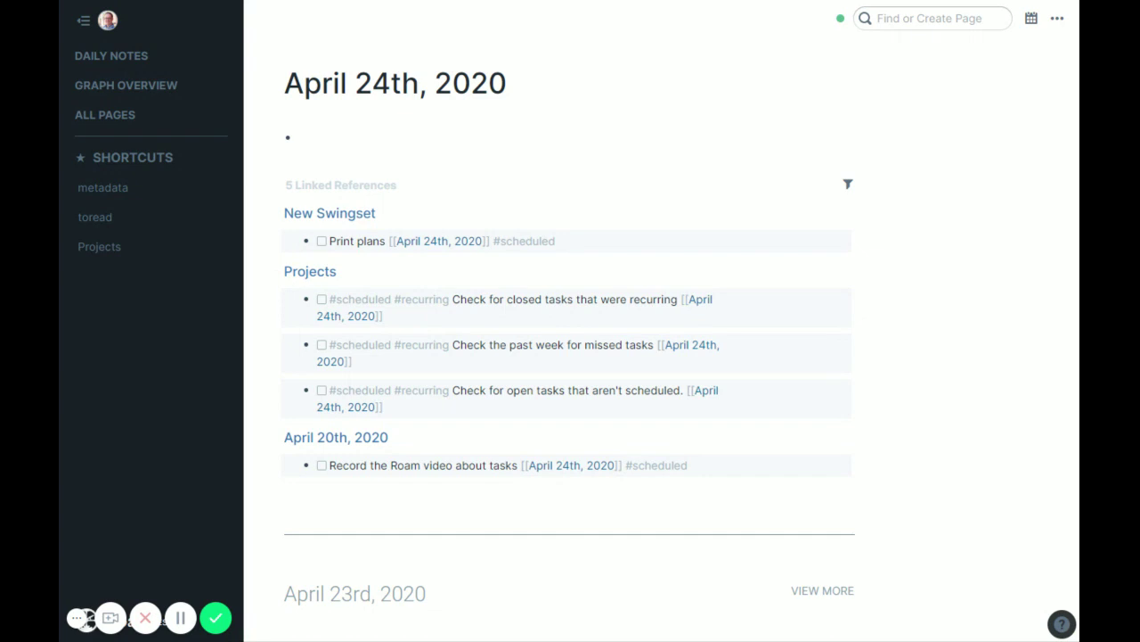
# Step: Check off 'Check for open tasks that aren't scheduled' on April 24th, 2020
pyautogui.click(480, 406)
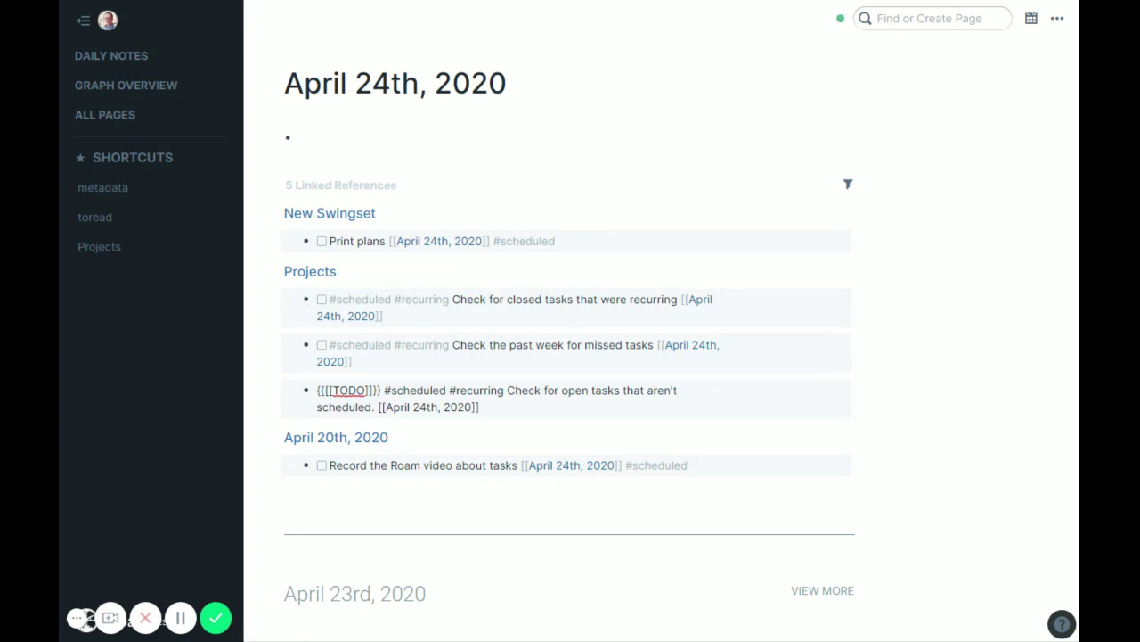
pyautogui.click(1024, 433)
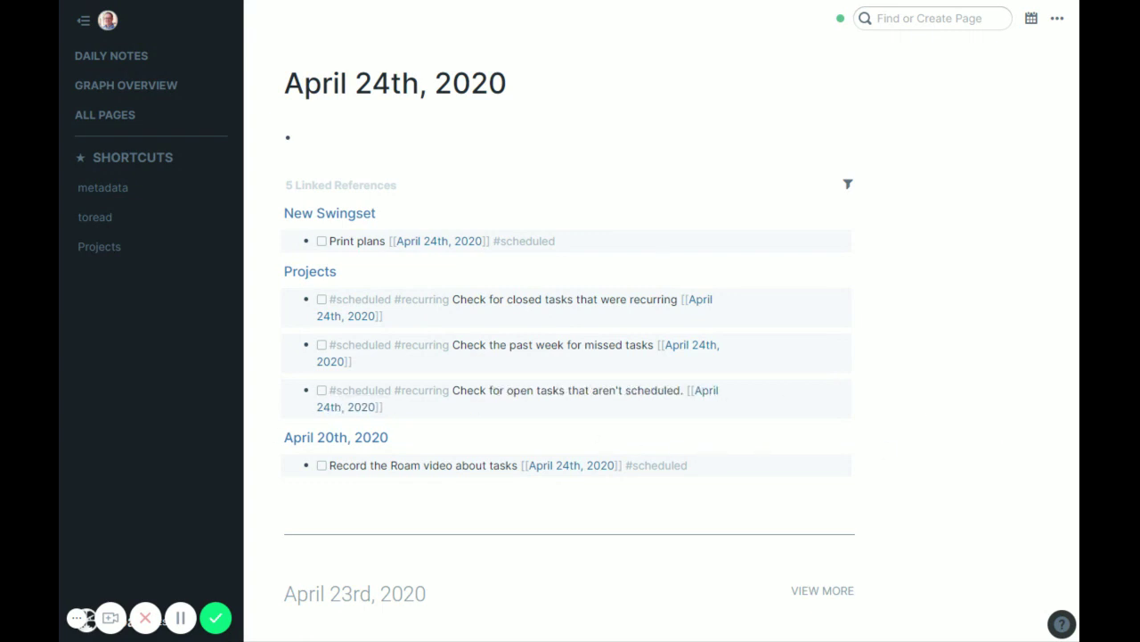
pyautogui.click(321, 390)
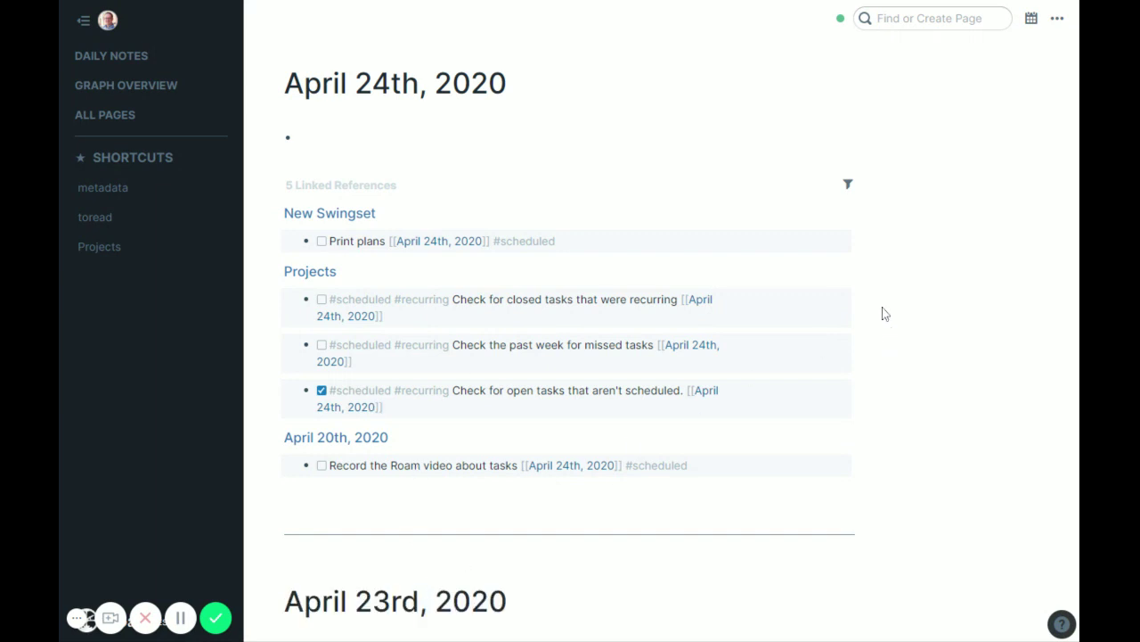
# Step: Open the DONE page and filter its references to those tagged recurring
pyautogui.hotkey('ctrl', 'u')
pyautogui.write('done')
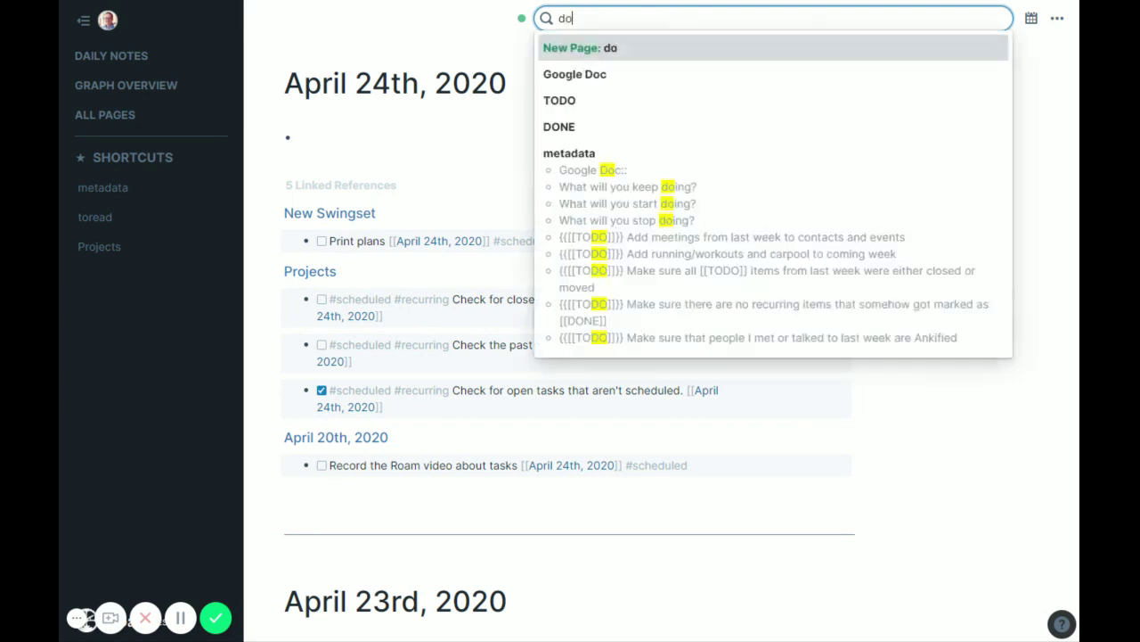
pyautogui.click(591, 79)
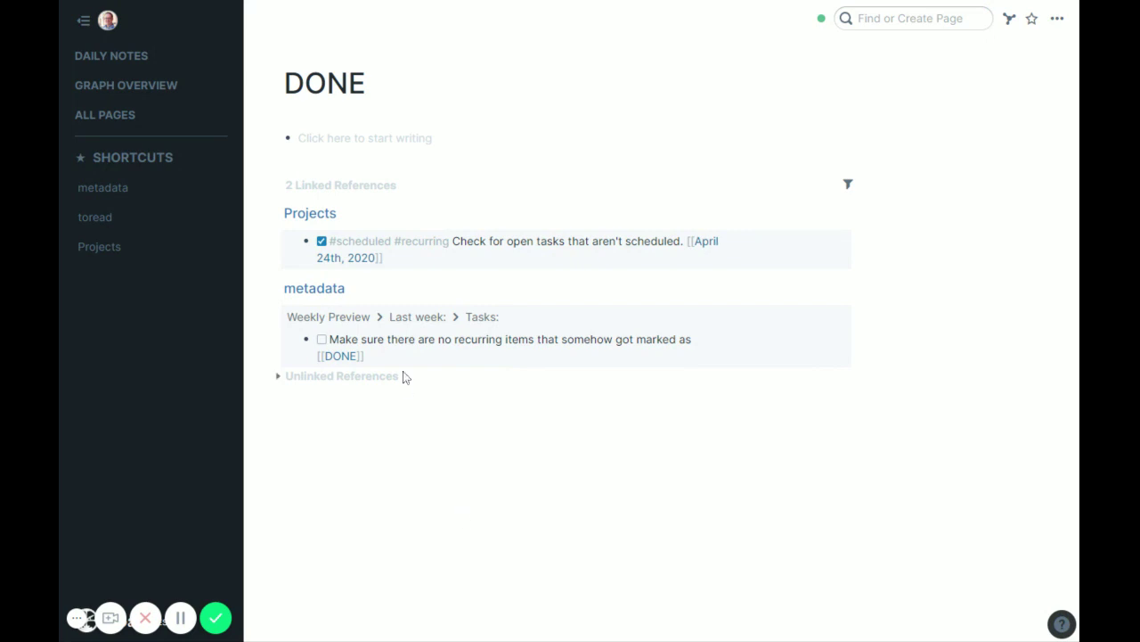
pyautogui.click(847, 183)
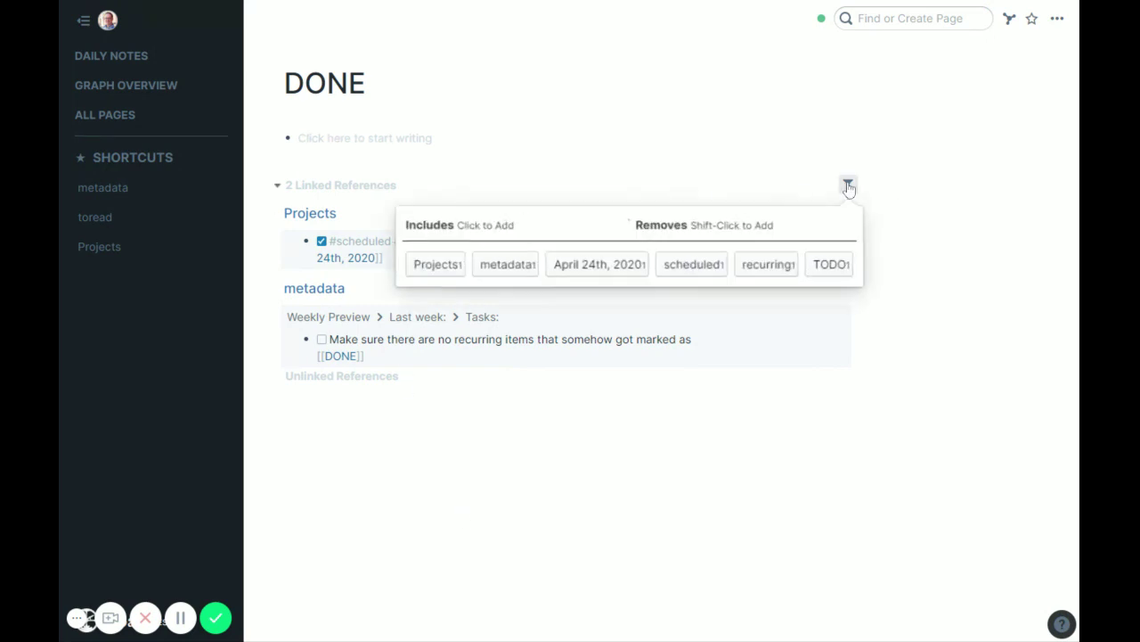
pyautogui.click(699, 262)
pyautogui.click(654, 252)
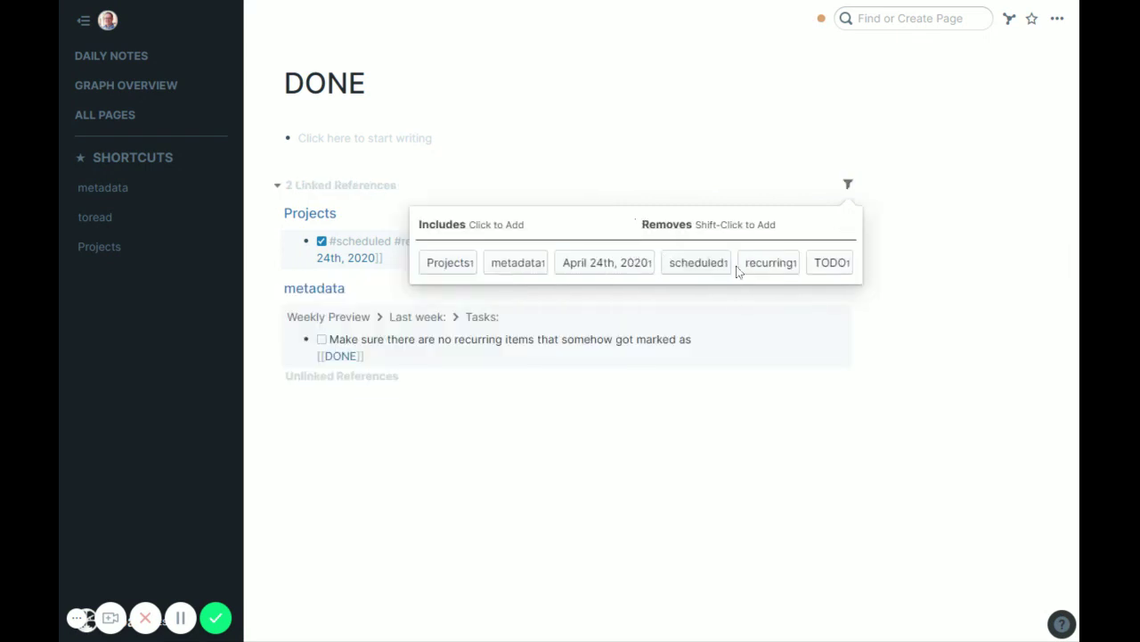
pyautogui.click(771, 263)
pyautogui.click(537, 441)
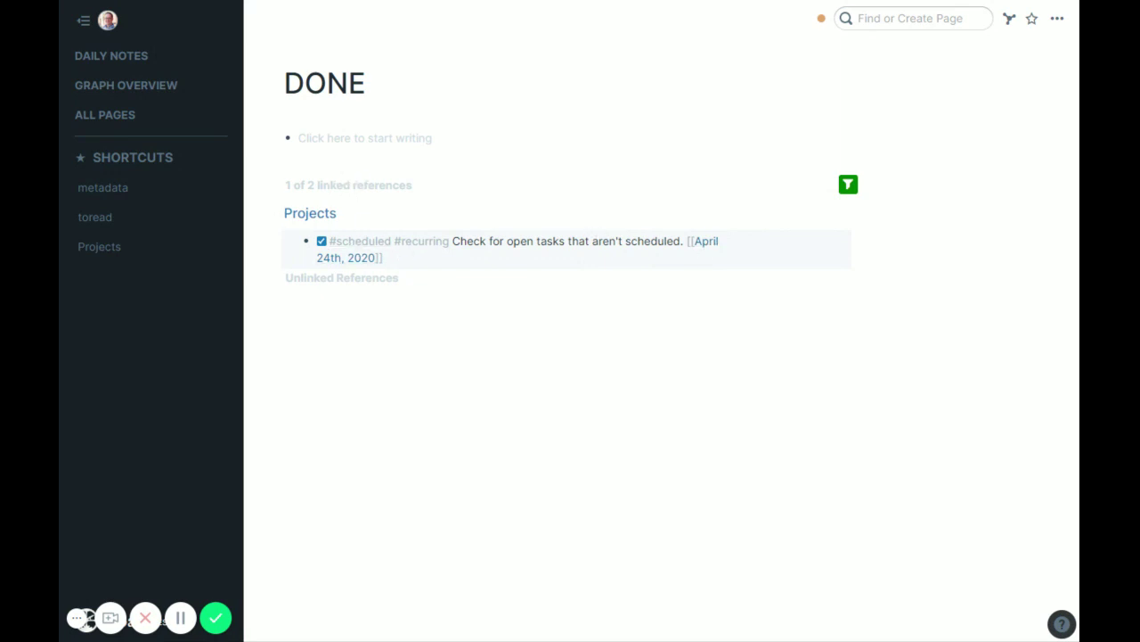
# Step: Redate the open-tasks check from April 24th to May 1st, 2020 and uncheck it
pyautogui.click(481, 258)
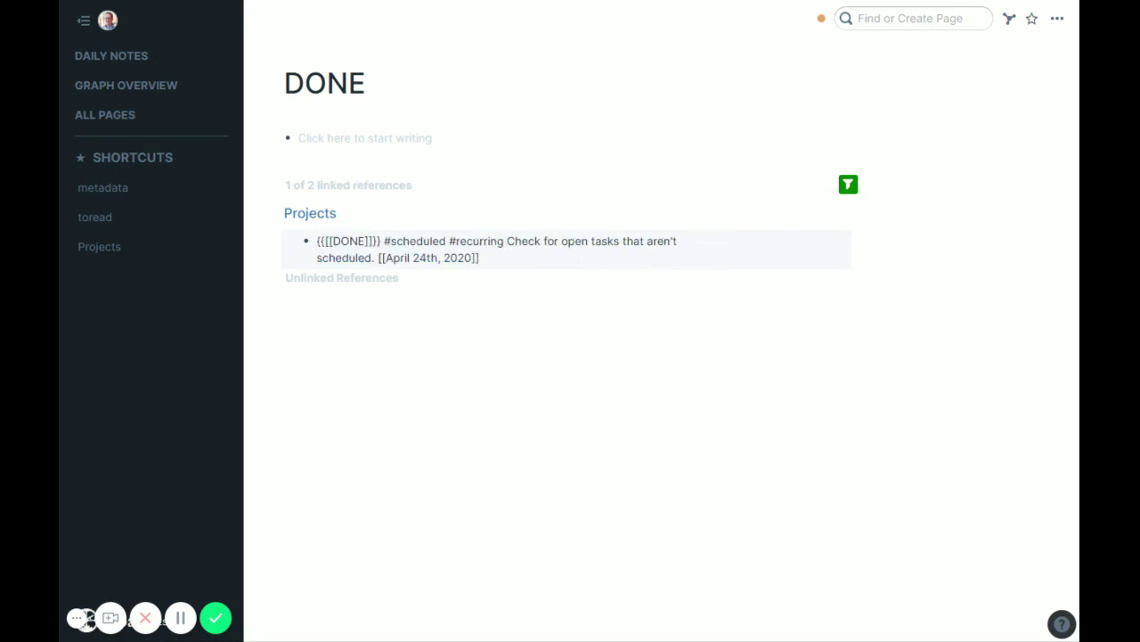
pyautogui.write('/date')
pyautogui.press('Return')
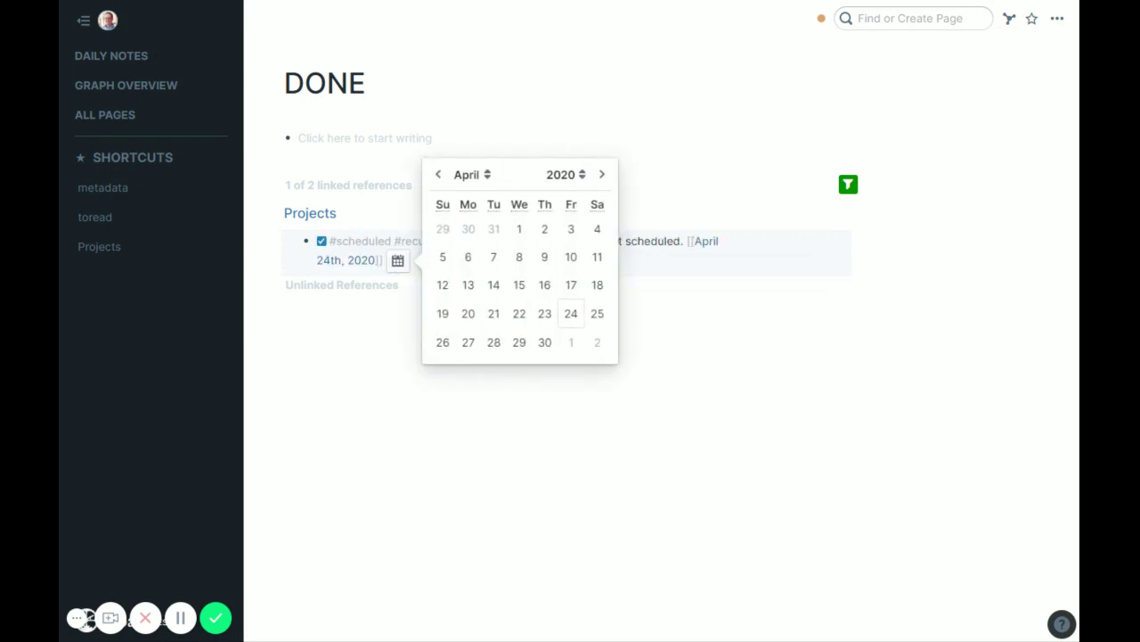
pyautogui.click(568, 347)
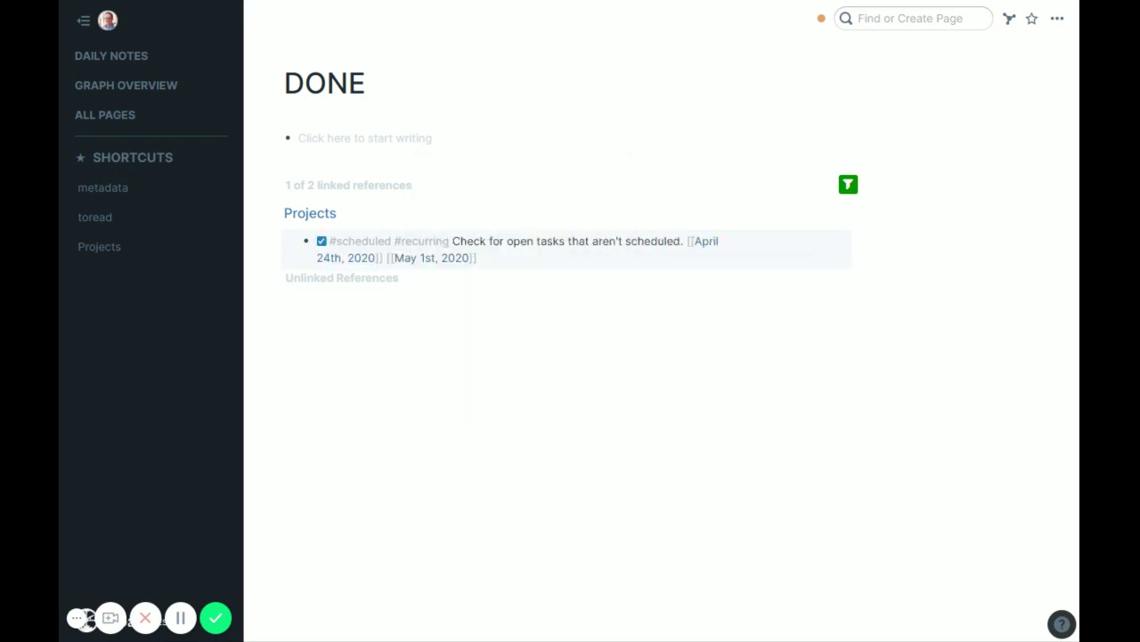
pyautogui.press('Left')
pyautogui.press('Left')
pyautogui.press('Left')
pyautogui.press('Left')
pyautogui.press('Left')
pyautogui.press('Left')
pyautogui.press('Left')
pyautogui.press('Left')
pyautogui.press('Left')
pyautogui.press('Left')
pyautogui.press('Left')
pyautogui.press('Left')
pyautogui.press('Left')
pyautogui.press('Left')
pyautogui.press('Left')
pyautogui.press('Left')
pyautogui.press('Left')
pyautogui.press('BackSpace')
pyautogui.press('BackSpace')
pyautogui.press('BackSpace')
pyautogui.press('BackSpace')
pyautogui.press('BackSpace')
pyautogui.press('BackSpace')
pyautogui.press('BackSpace')
pyautogui.press('BackSpace')
pyautogui.press('BackSpace')
pyautogui.press('BackSpace')
pyautogui.press('BackSpace')
pyautogui.press('BackSpace')
pyautogui.press('BackSpace')
pyautogui.press('BackSpace')
pyautogui.press('BackSpace')
pyautogui.press('BackSpace')
pyautogui.press('BackSpace')
pyautogui.press('BackSpace')
pyautogui.press('BackSpace')
pyautogui.press('BackSpace')
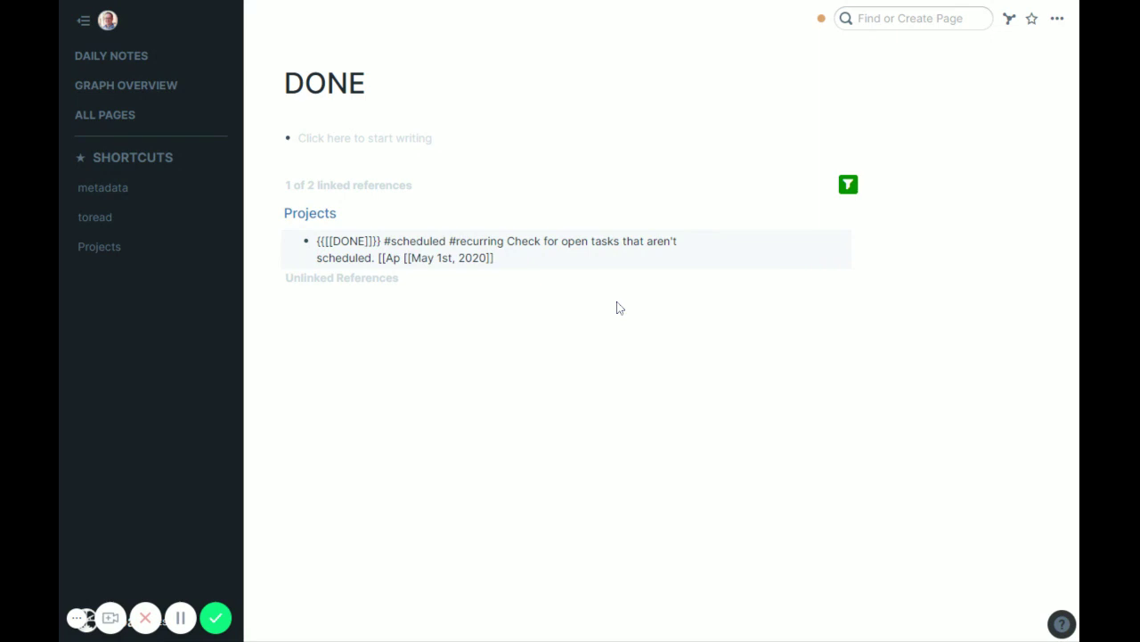
pyautogui.click(579, 319)
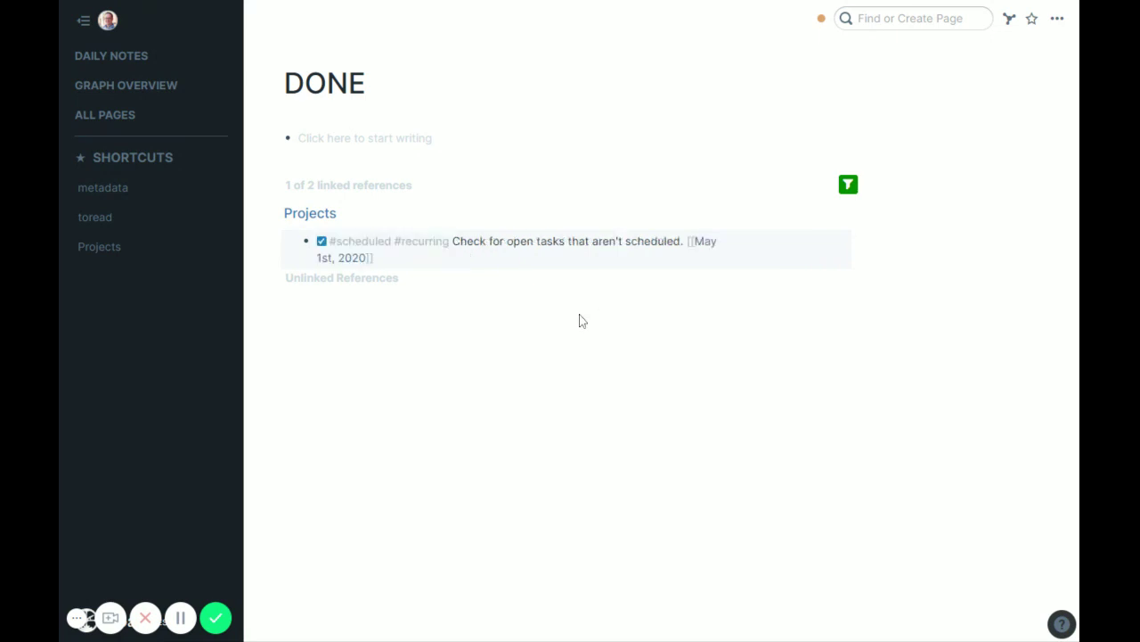
pyautogui.click(321, 241)
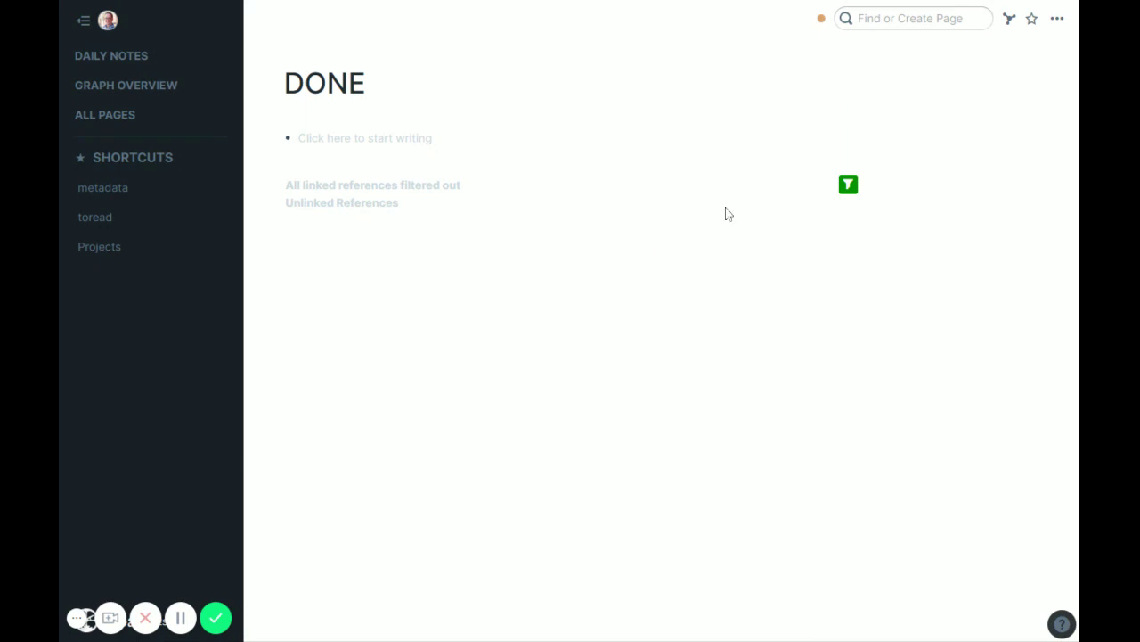
# Step: Clear the recurring filter and go to the April 24th, 2020 daily note
pyautogui.click(848, 187)
pyautogui.click(661, 249)
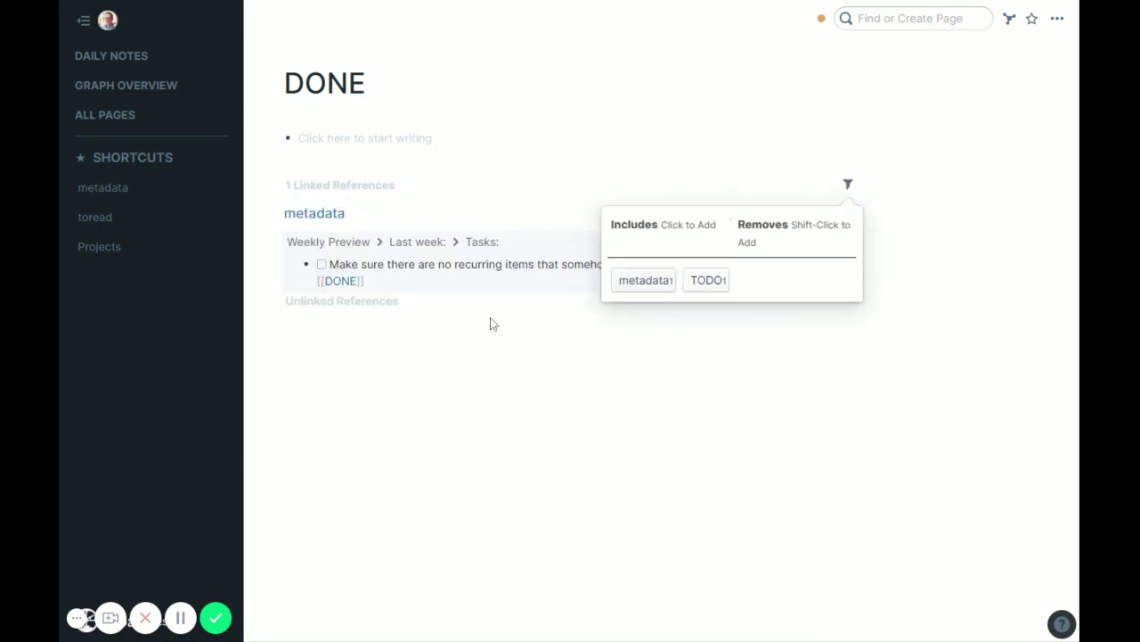
pyautogui.click(477, 403)
pyautogui.click(111, 56)
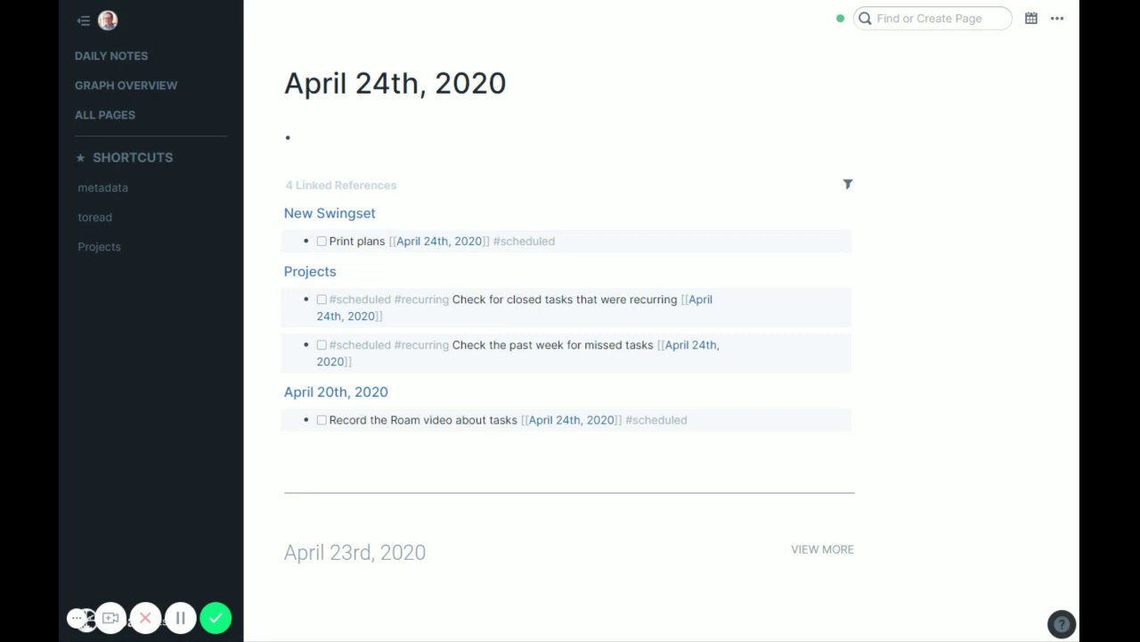
# Step: Change 'Check for closed tasks' from [[April 24th, 2020]] to May 1st, 2020 via the date picker
pyautogui.click(540, 319)
pyautogui.write('/date')
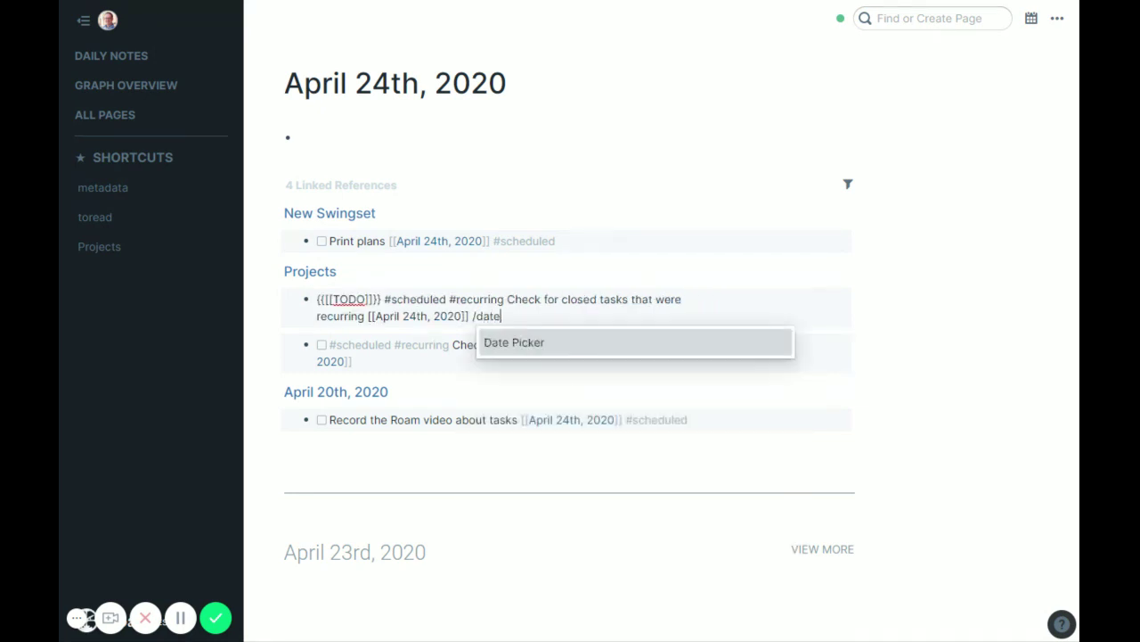
pyautogui.press('Return')
pyautogui.click(566, 401)
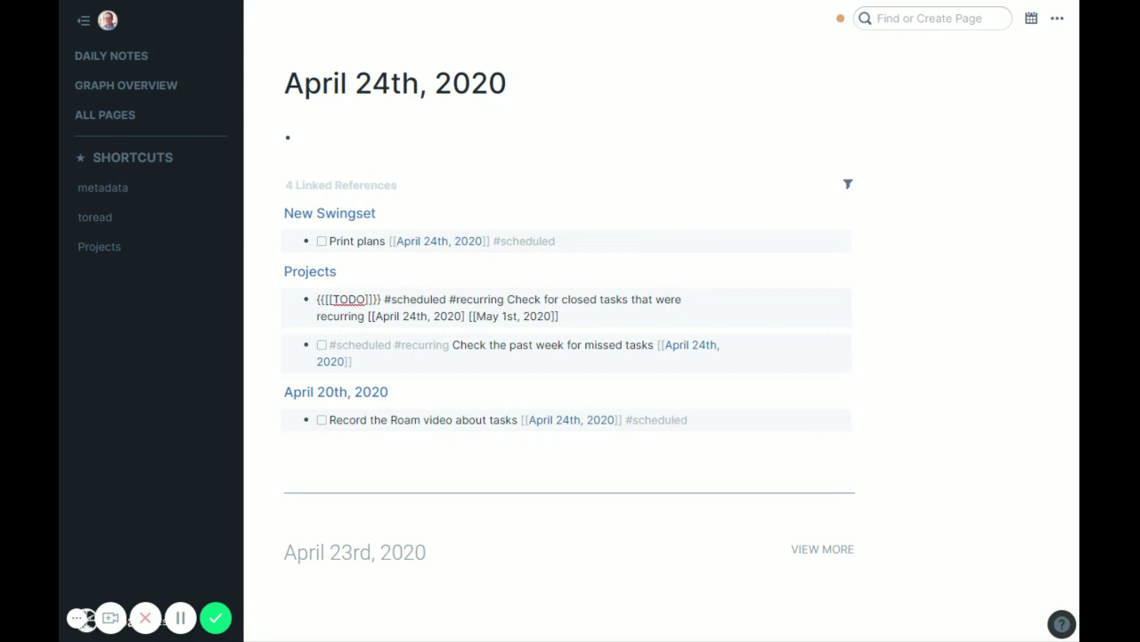
pyautogui.press('BackSpace')
pyautogui.press('BackSpace')
pyautogui.press('BackSpace')
pyautogui.press('BackSpace')
pyautogui.press('BackSpace')
pyautogui.press('BackSpace')
pyautogui.press('BackSpace')
pyautogui.press('BackSpace')
pyautogui.press('BackSpace')
pyautogui.press('BackSpace')
pyautogui.press('BackSpace')
pyautogui.press('BackSpace')
pyautogui.press('BackSpace')
pyautogui.press('BackSpace')
pyautogui.press('BackSpace')
pyautogui.press('BackSpace')
pyautogui.press('BackSpace')
pyautogui.press('BackSpace')
pyautogui.press('BackSpace')
pyautogui.press('BackSpace')
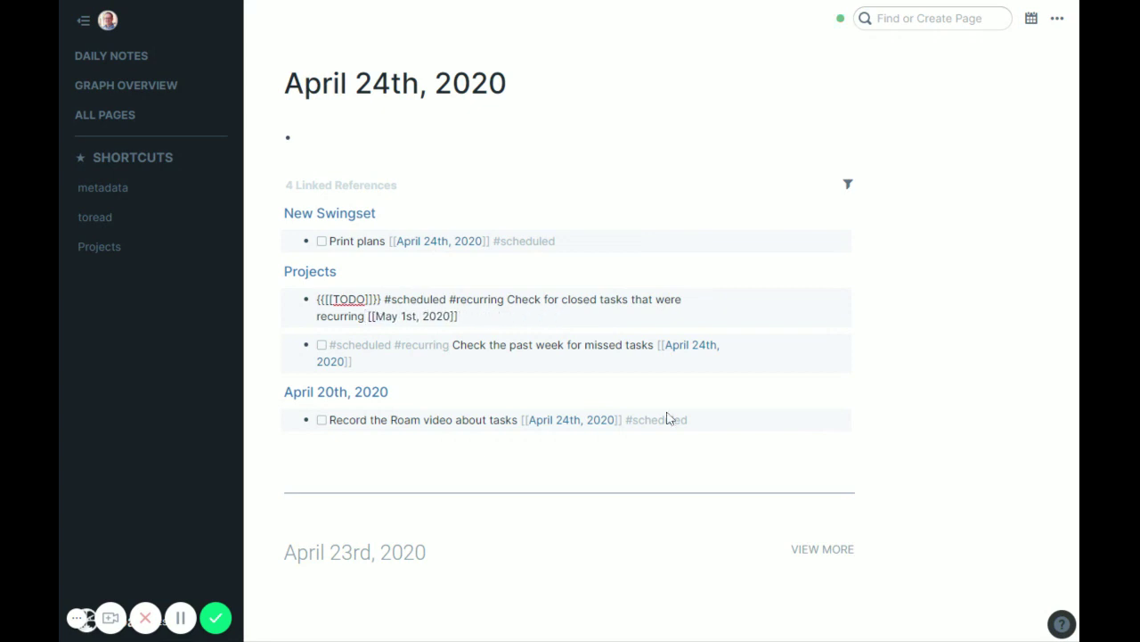
pyautogui.press('Escape')
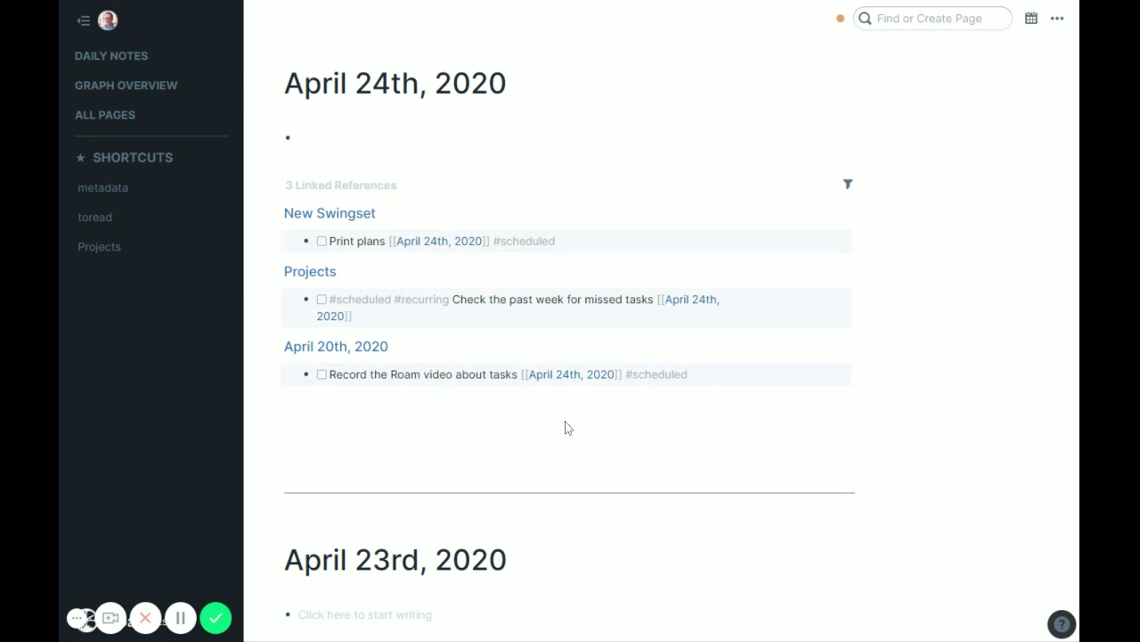
pyautogui.scroll(-5, 543, 507)
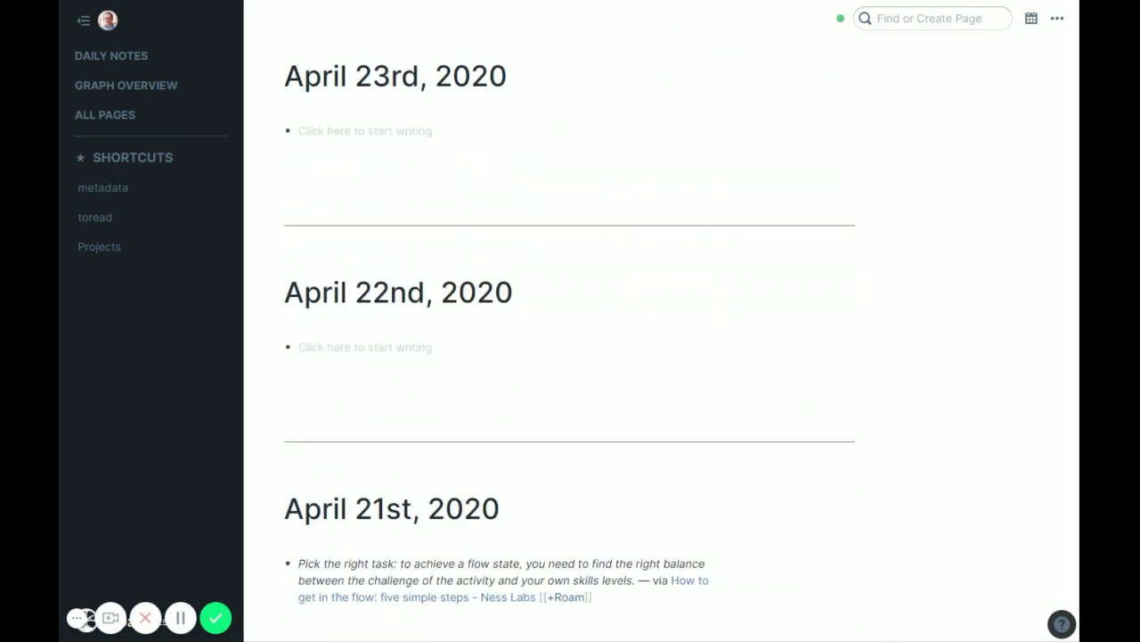
pyautogui.scroll(4, 542, 370)
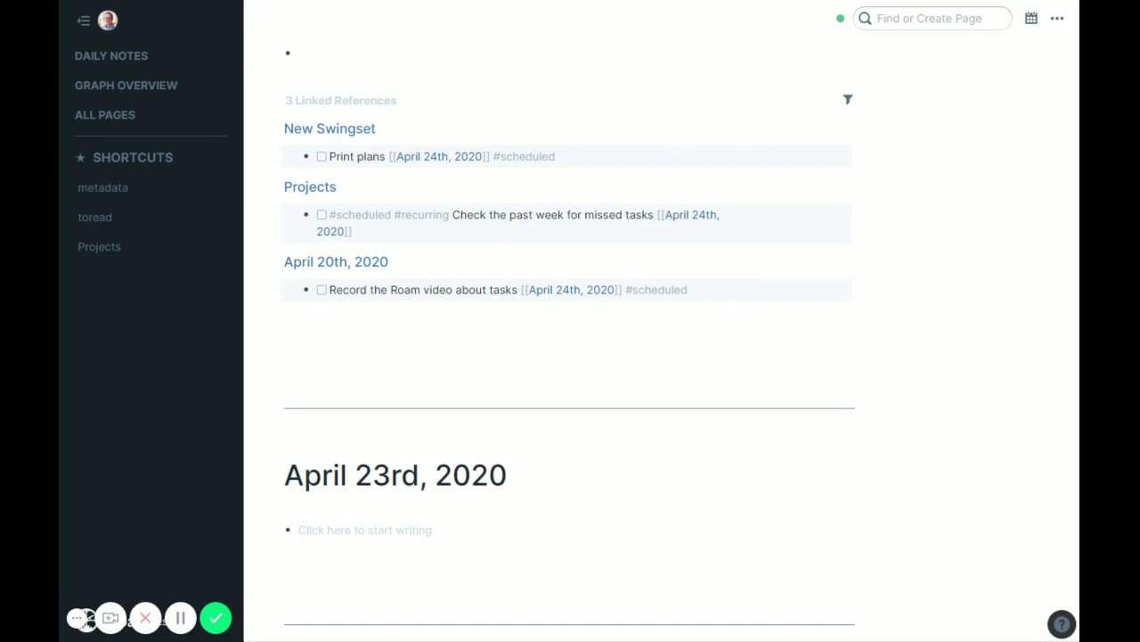
pyautogui.scroll(-7, 526, 241)
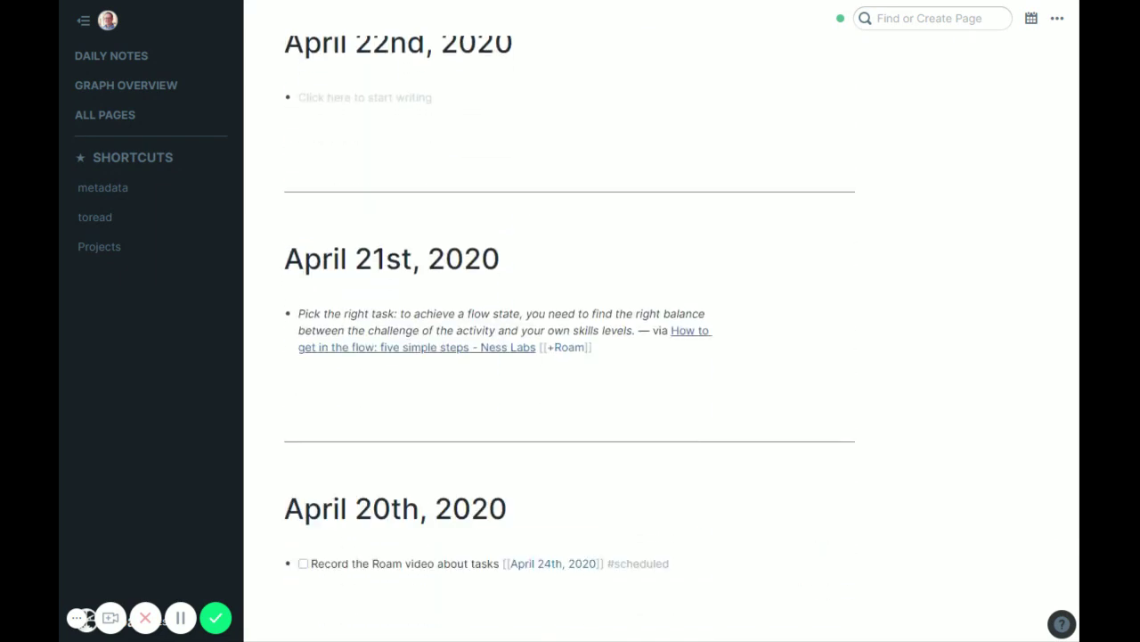
pyautogui.scroll(-3, 491, 305)
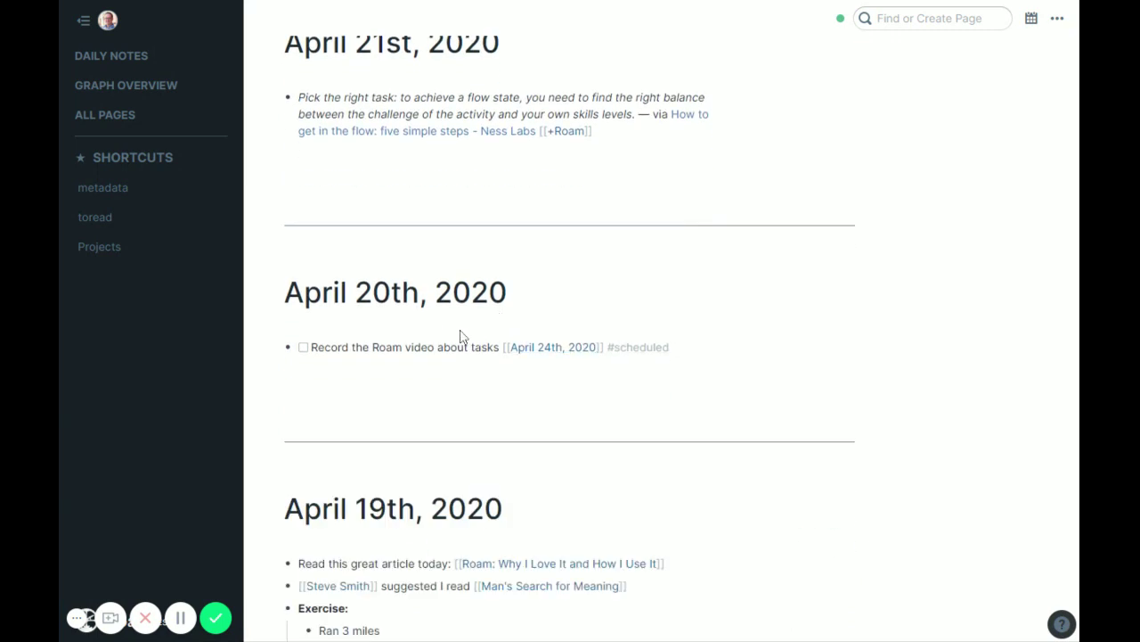
pyautogui.scroll(-4, 434, 361)
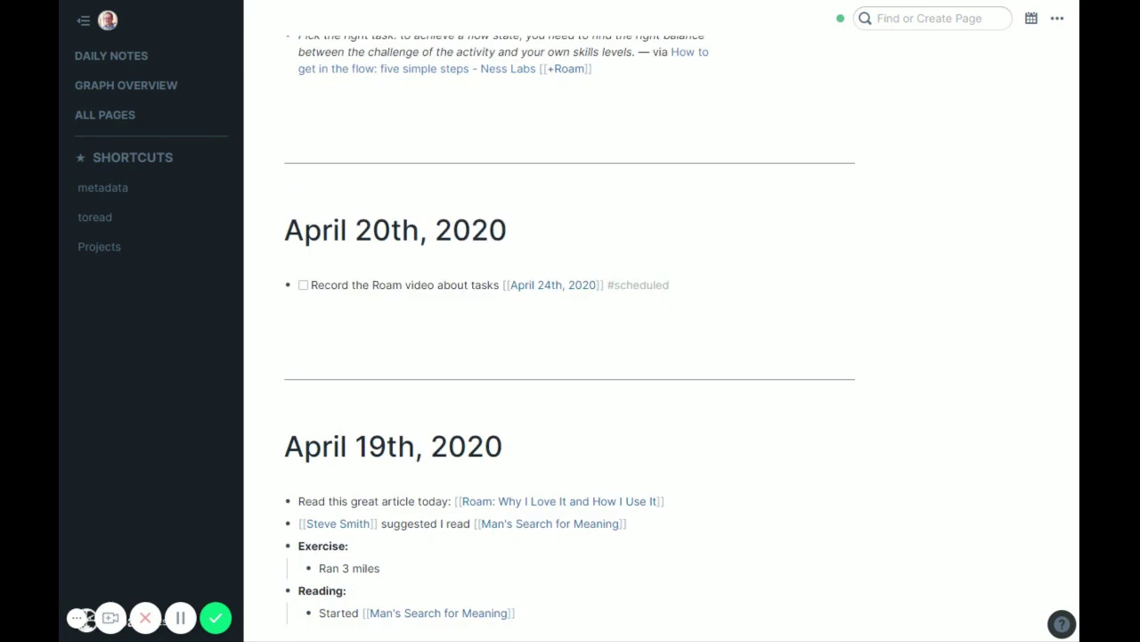
pyautogui.scroll(-1, 433, 356)
pyautogui.scroll(-1, 410, 431)
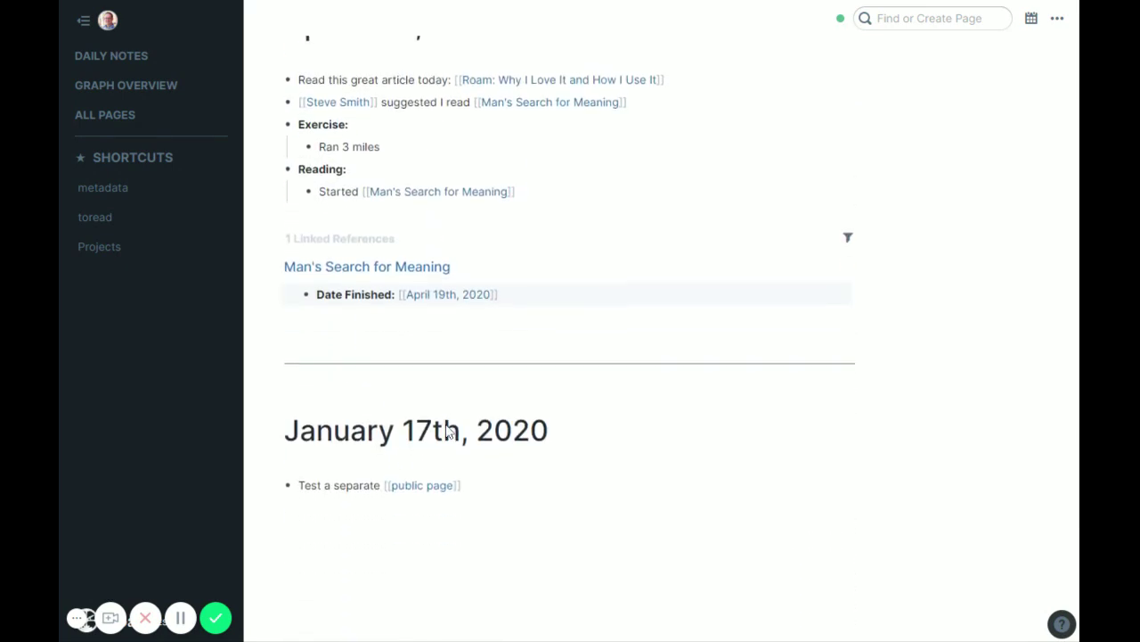
pyautogui.scroll(20, 532, 360)
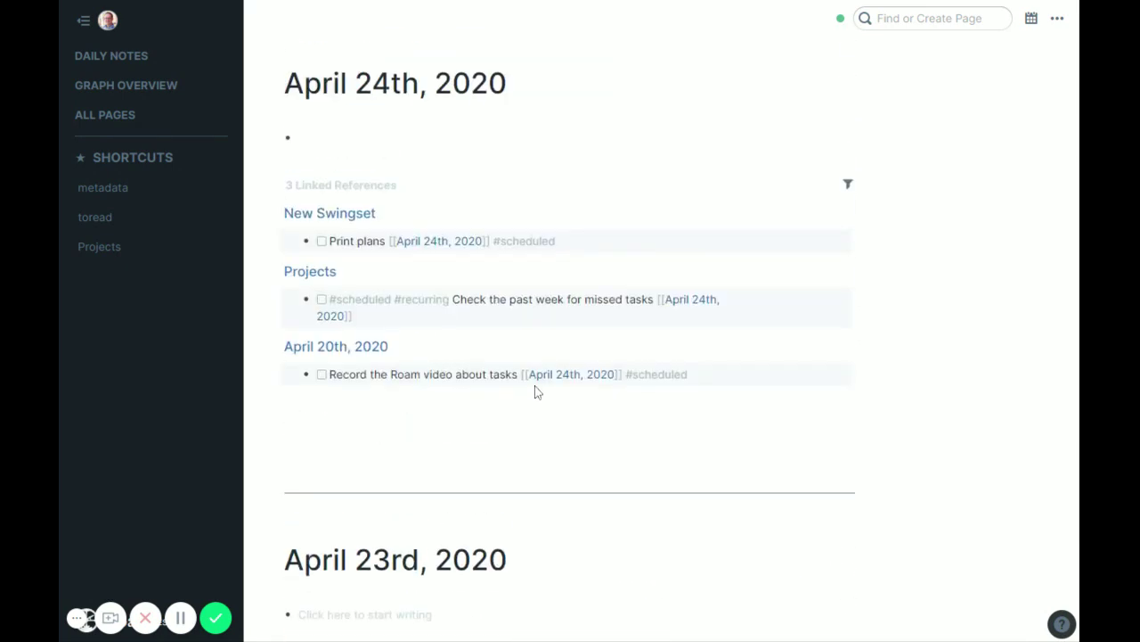
# Step: Redate the missed-tasks check from April 24th to May 1st, 2020 and check off Print plans
pyautogui.click(420, 316)
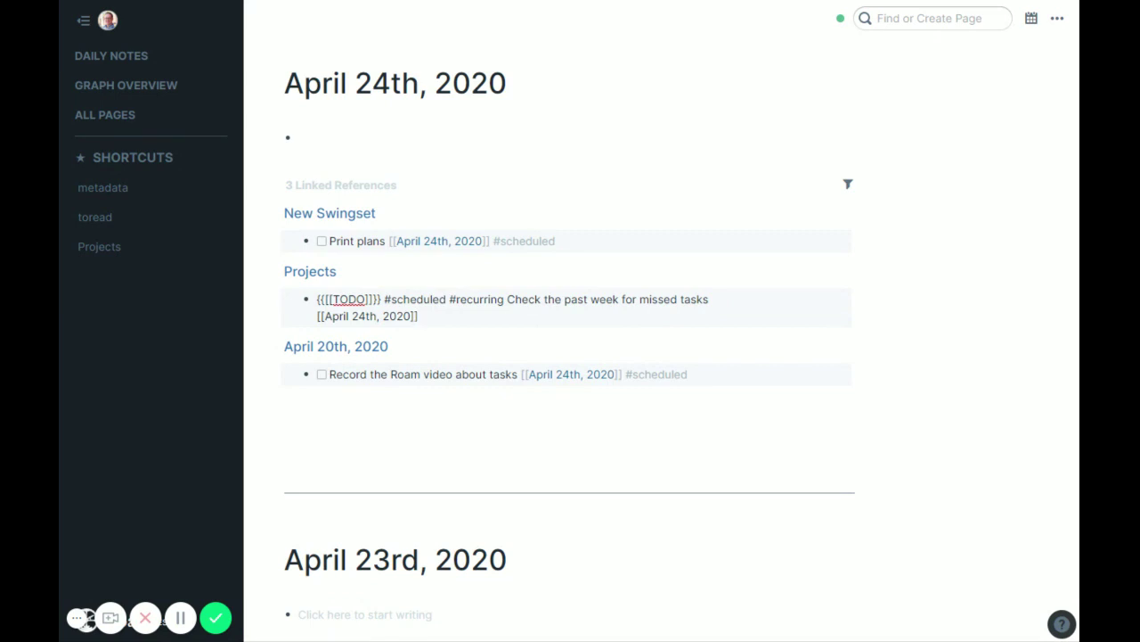
pyautogui.write('/date')
pyautogui.press('Return')
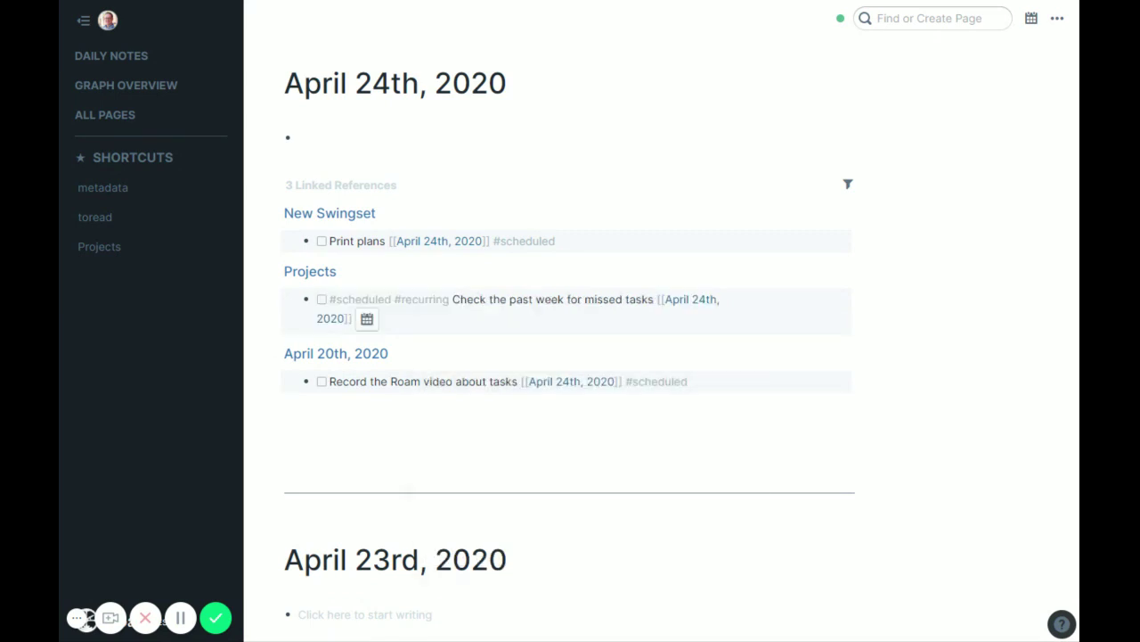
pyautogui.click(540, 400)
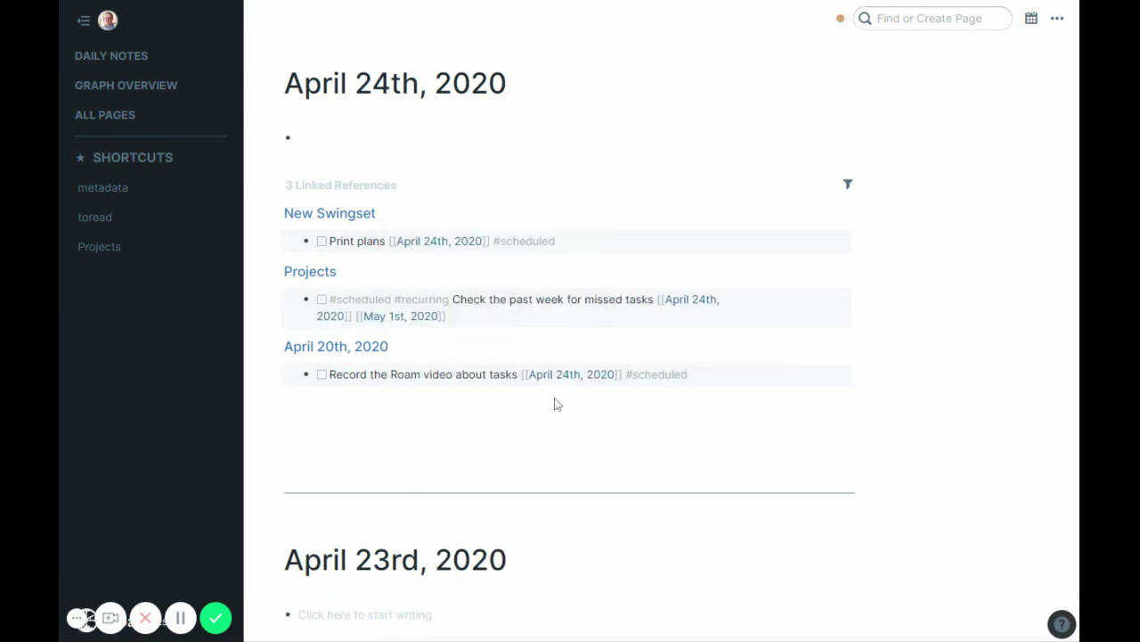
pyautogui.click(360, 318)
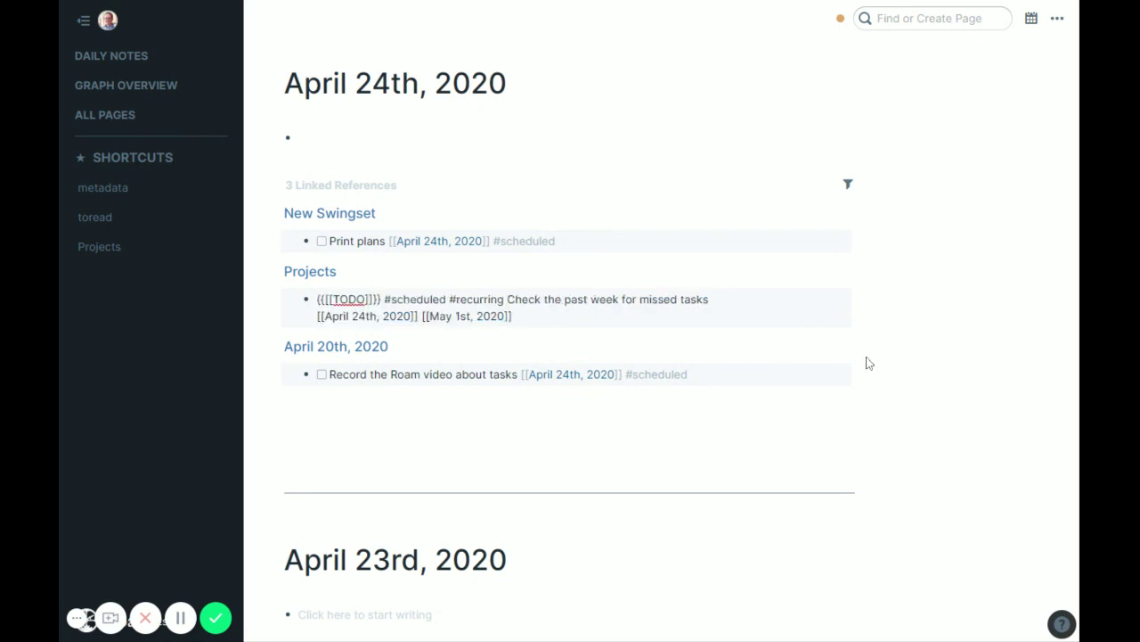
pyautogui.press('BackSpace')
pyautogui.press('BackSpace')
pyautogui.press('BackSpace')
pyautogui.press('BackSpace')
pyautogui.press('BackSpace')
pyautogui.press('BackSpace')
pyautogui.press('BackSpace')
pyautogui.press('BackSpace')
pyautogui.press('BackSpace')
pyautogui.press('BackSpace')
pyautogui.press('BackSpace')
pyautogui.press('BackSpace')
pyautogui.press('BackSpace')
pyautogui.press('BackSpace')
pyautogui.press('BackSpace')
pyautogui.press('BackSpace')
pyautogui.press('BackSpace')
pyautogui.press('BackSpace')
pyautogui.press('BackSpace')
pyautogui.press('BackSpace')
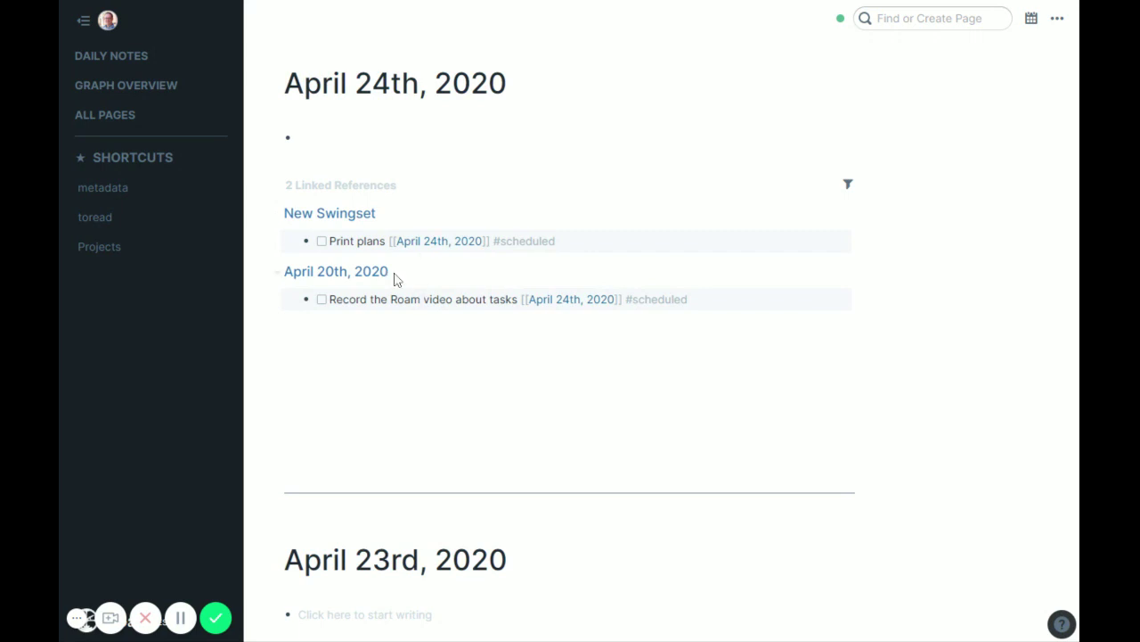
pyautogui.click(322, 242)
# Step: On the Projects page, add a 'Weekly cleanup' block below New Swingset
pyautogui.click(116, 253)
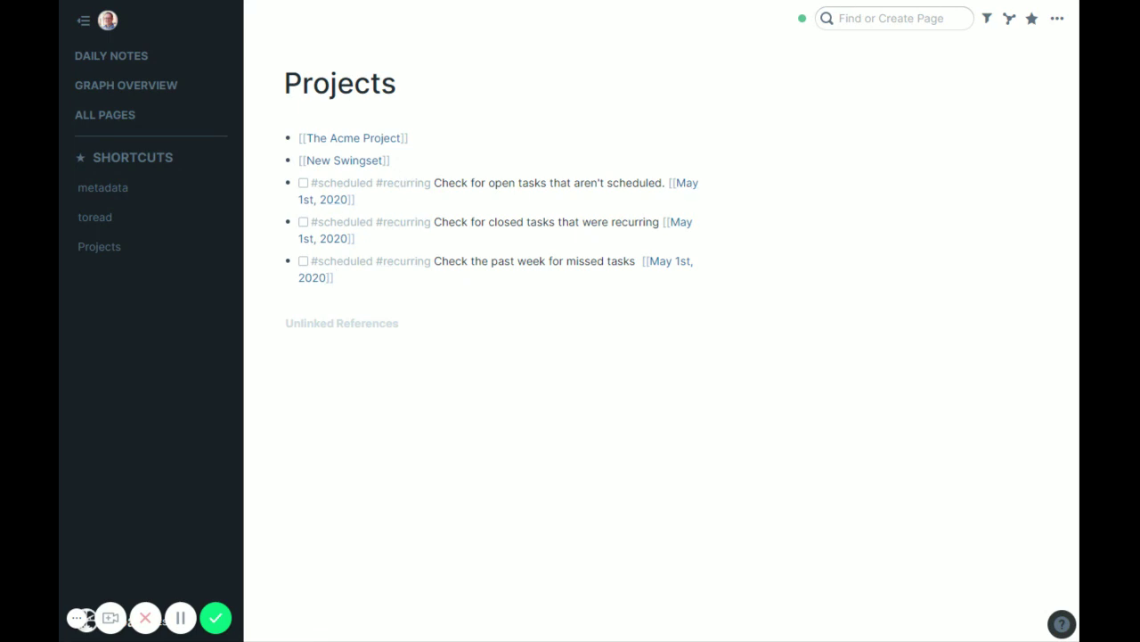
pyautogui.click(392, 161)
pyautogui.press('Return')
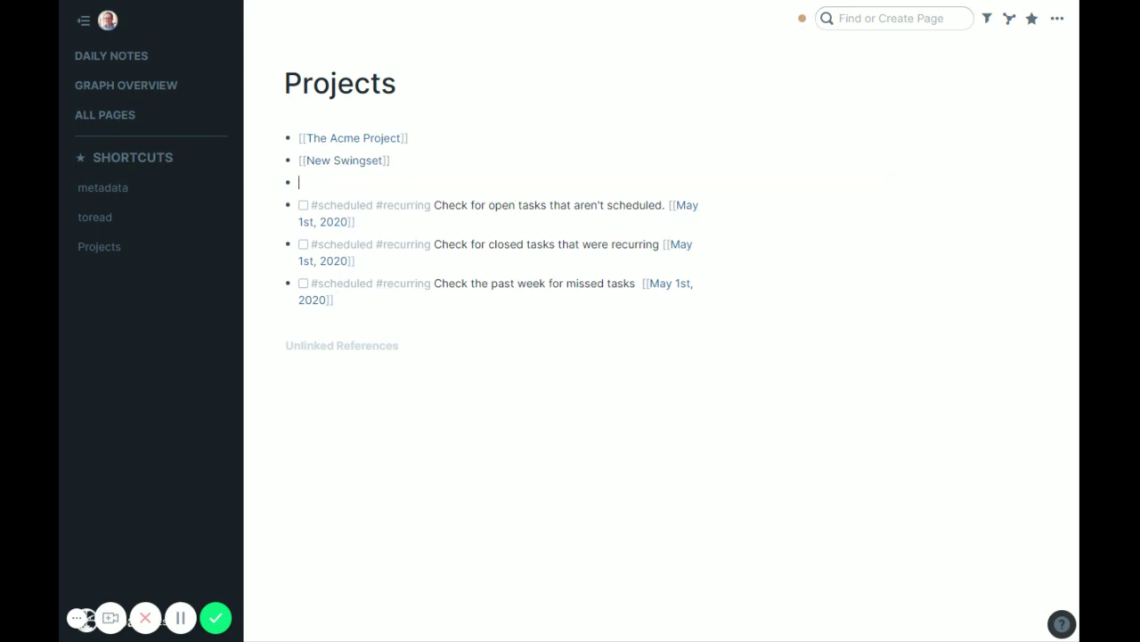
pyautogui.write('Weekly cleanup')
# Step: Indent the three recurring tasks under Weekly cleanup and collapse it
pyautogui.press('Down')
pyautogui.press('Tab')
pyautogui.press('Down')
pyautogui.press('Tab')
pyautogui.press('Down')
pyautogui.press('Tab')
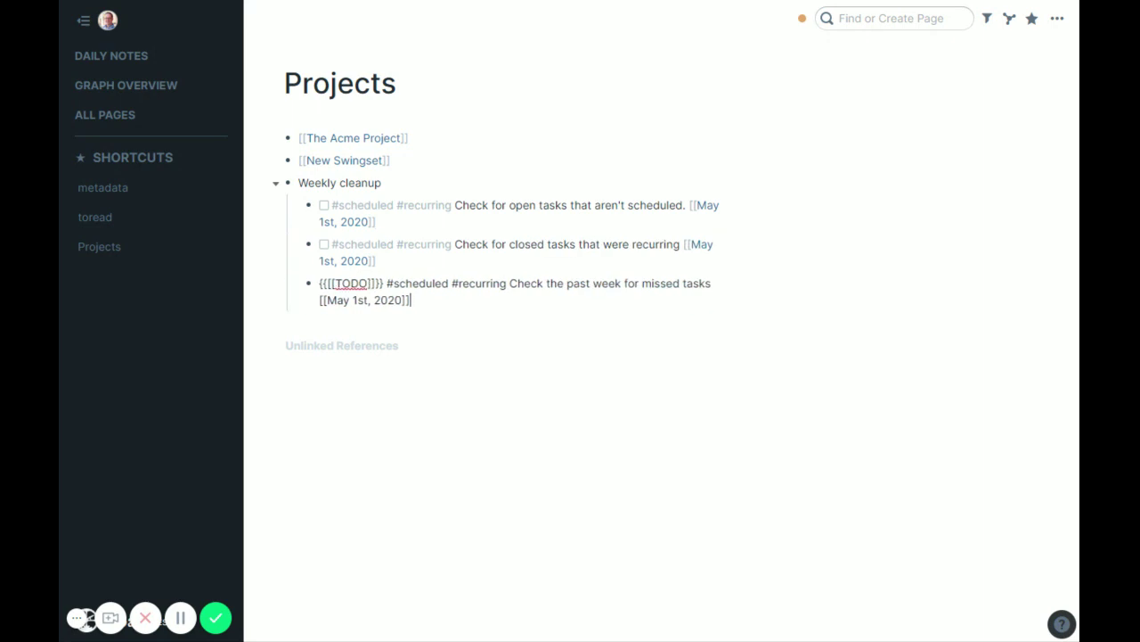
pyautogui.click(276, 183)
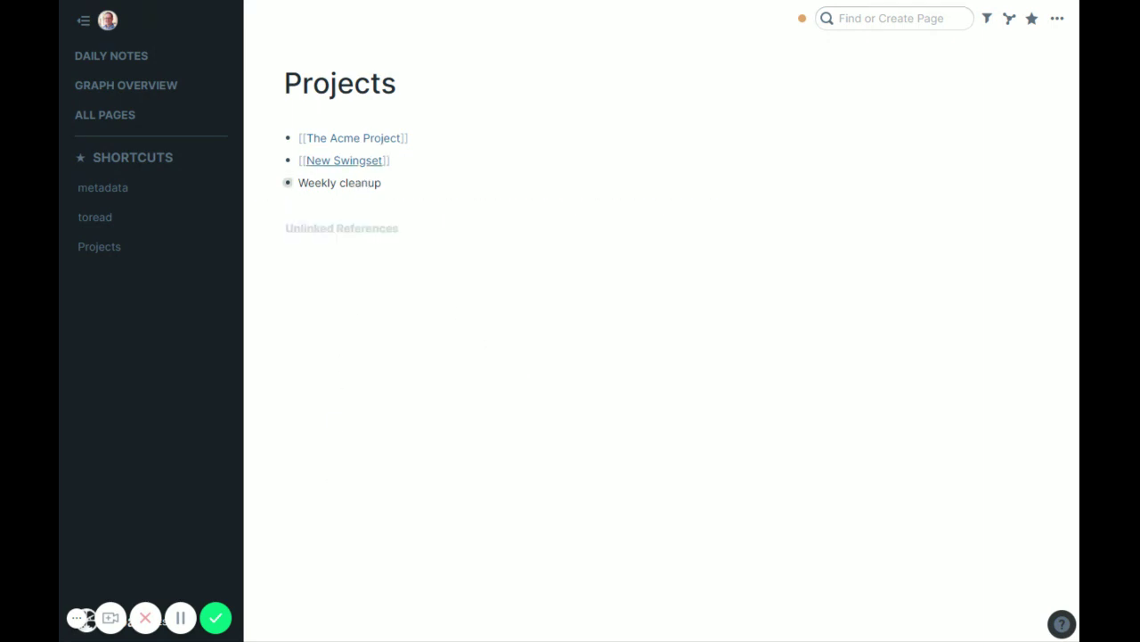
# Step: View the New Swingset page, then go back to the April 24th, 2020 daily note
pyautogui.click(352, 160)
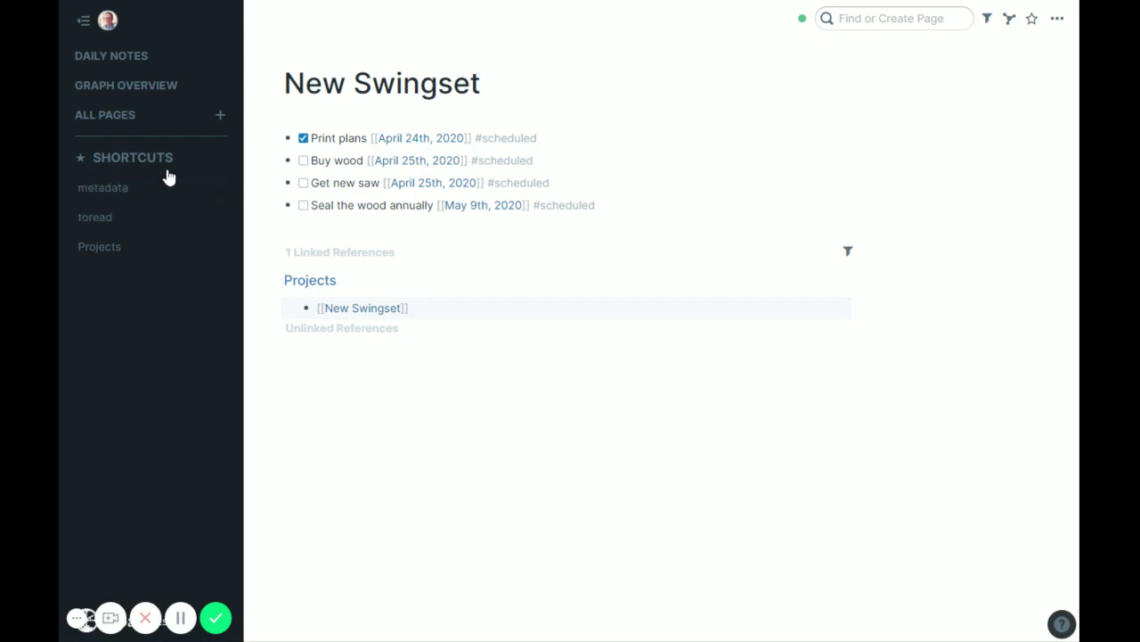
pyautogui.click(133, 59)
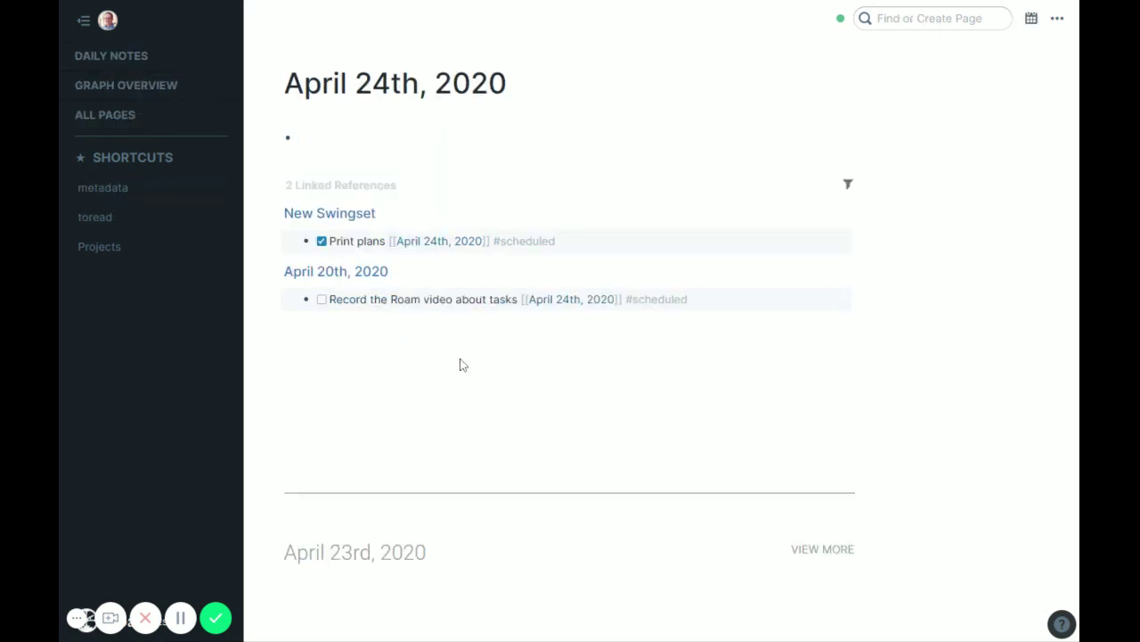